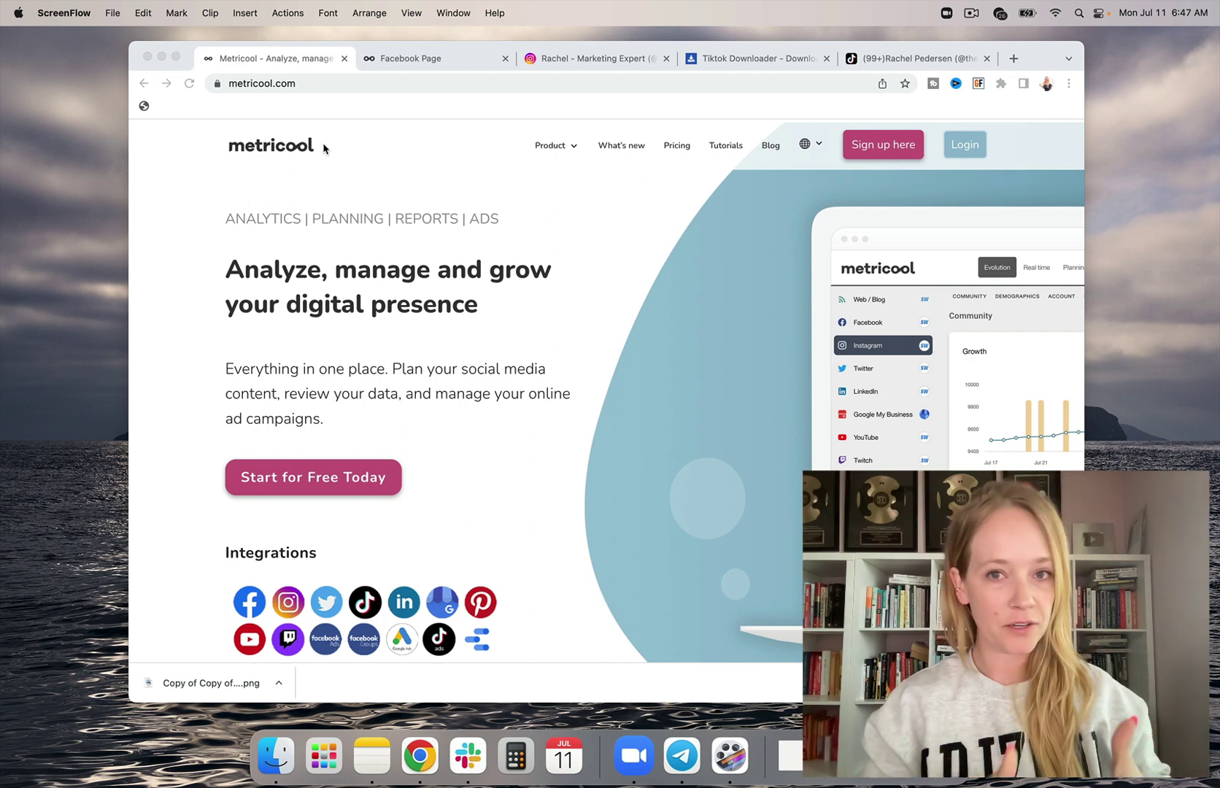
Step: Switch to the creator's personal brand and show its Instagram analytics (174.01K followers, 146 posts)
{"action": "left_click", "coordinate": [420, 63]}
{"action": "left_click", "coordinate": [420, 60]}
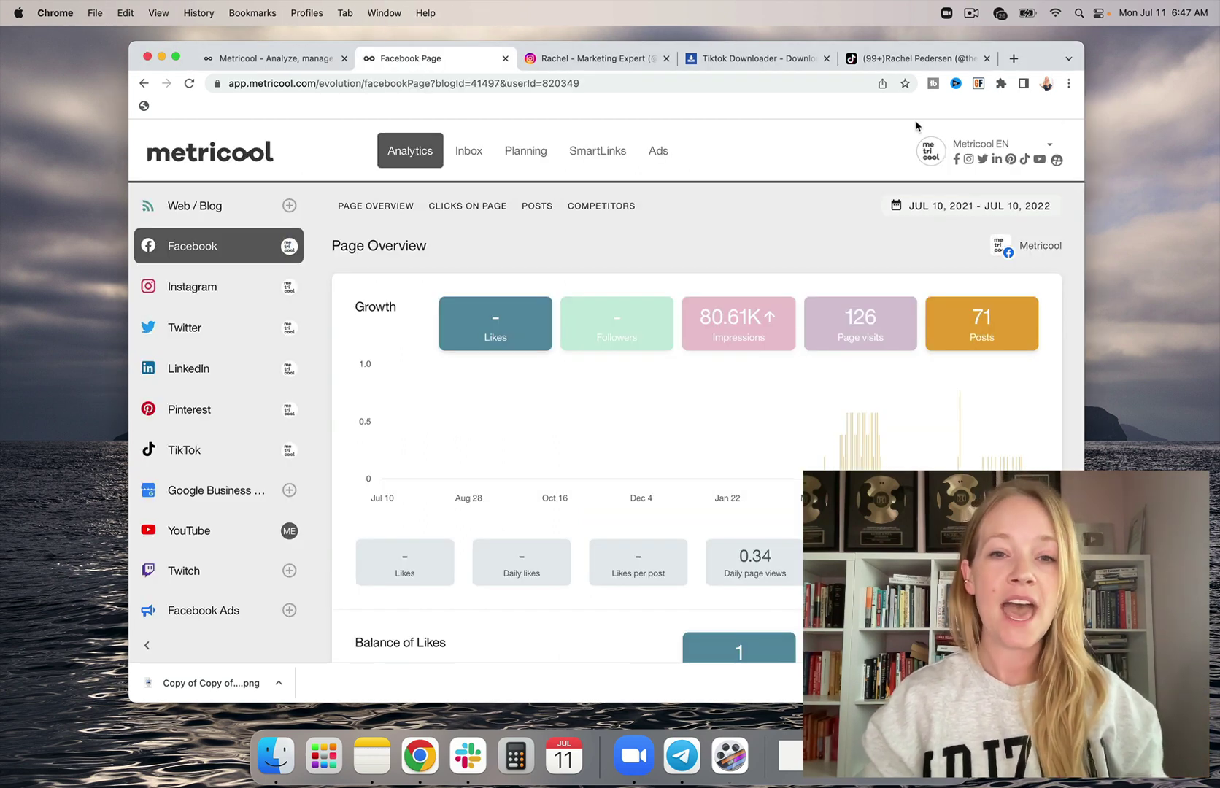
{"action": "left_click", "coordinate": [949, 155]}
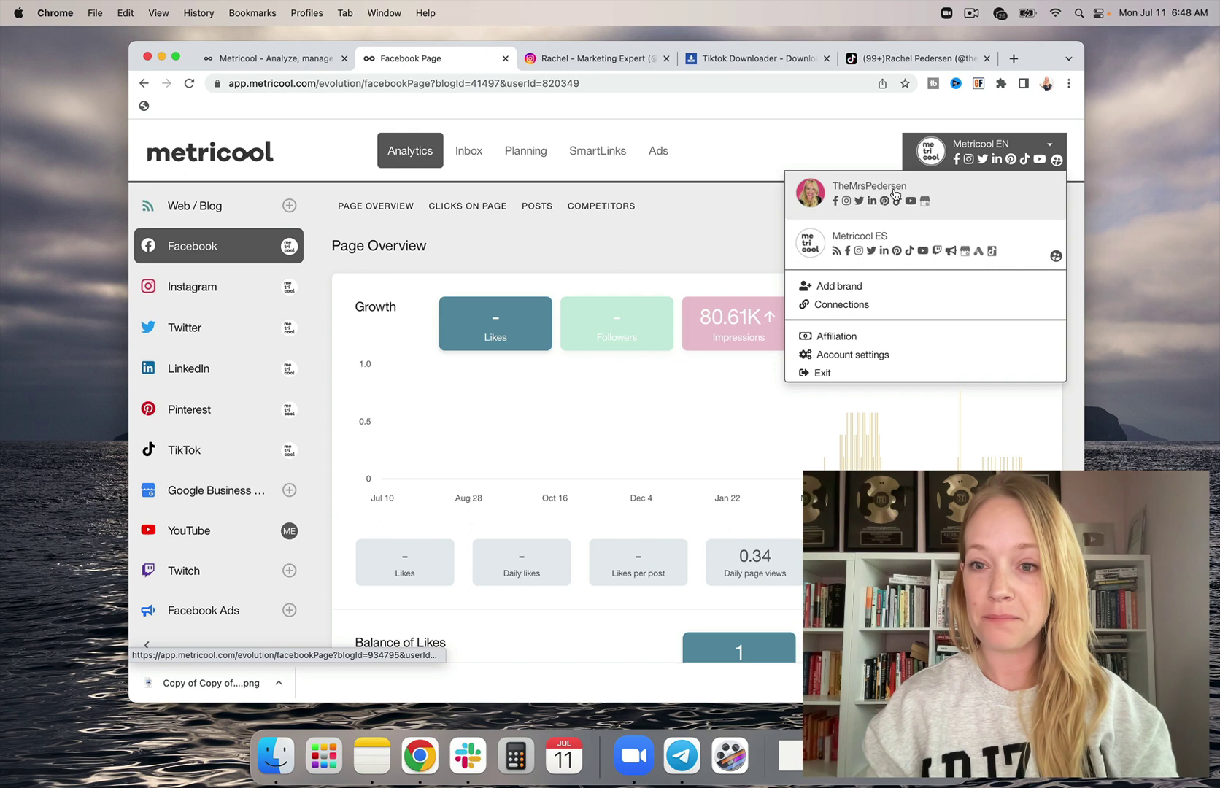
{"action": "left_click", "coordinate": [908, 216]}
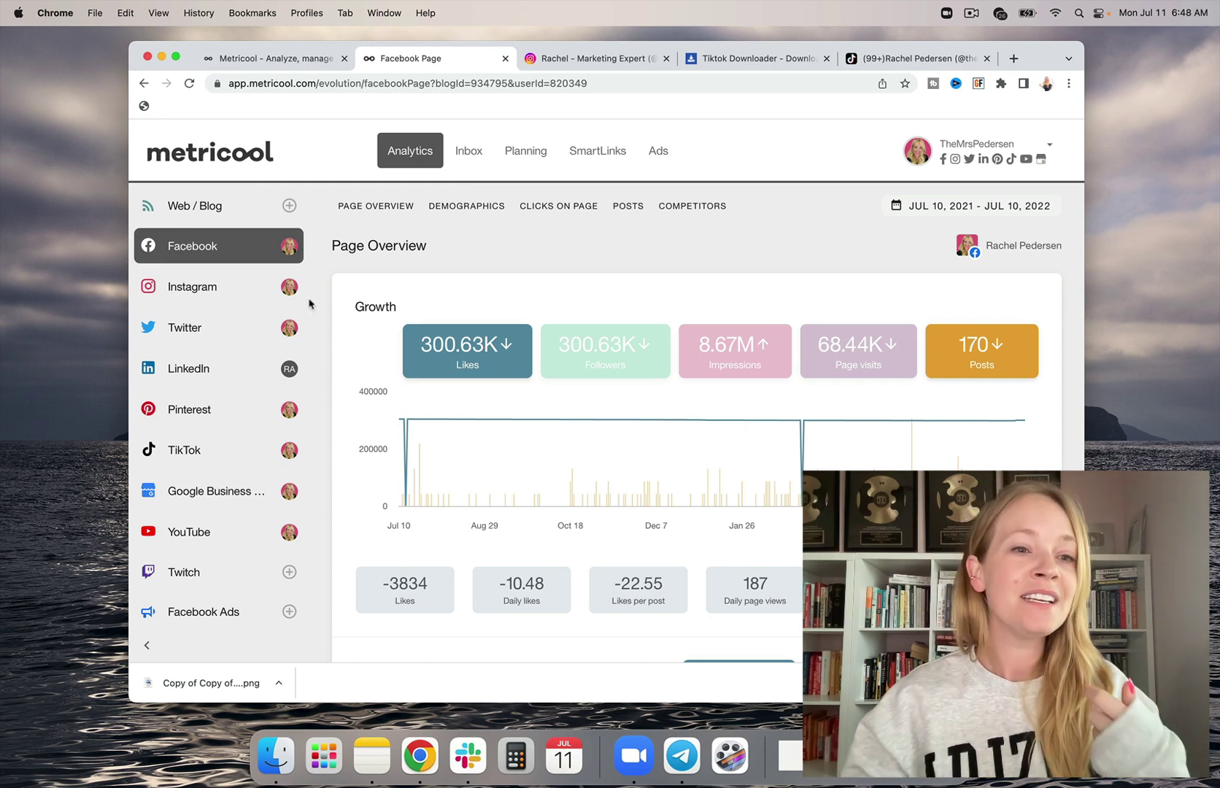
{"action": "left_click", "coordinate": [238, 287]}
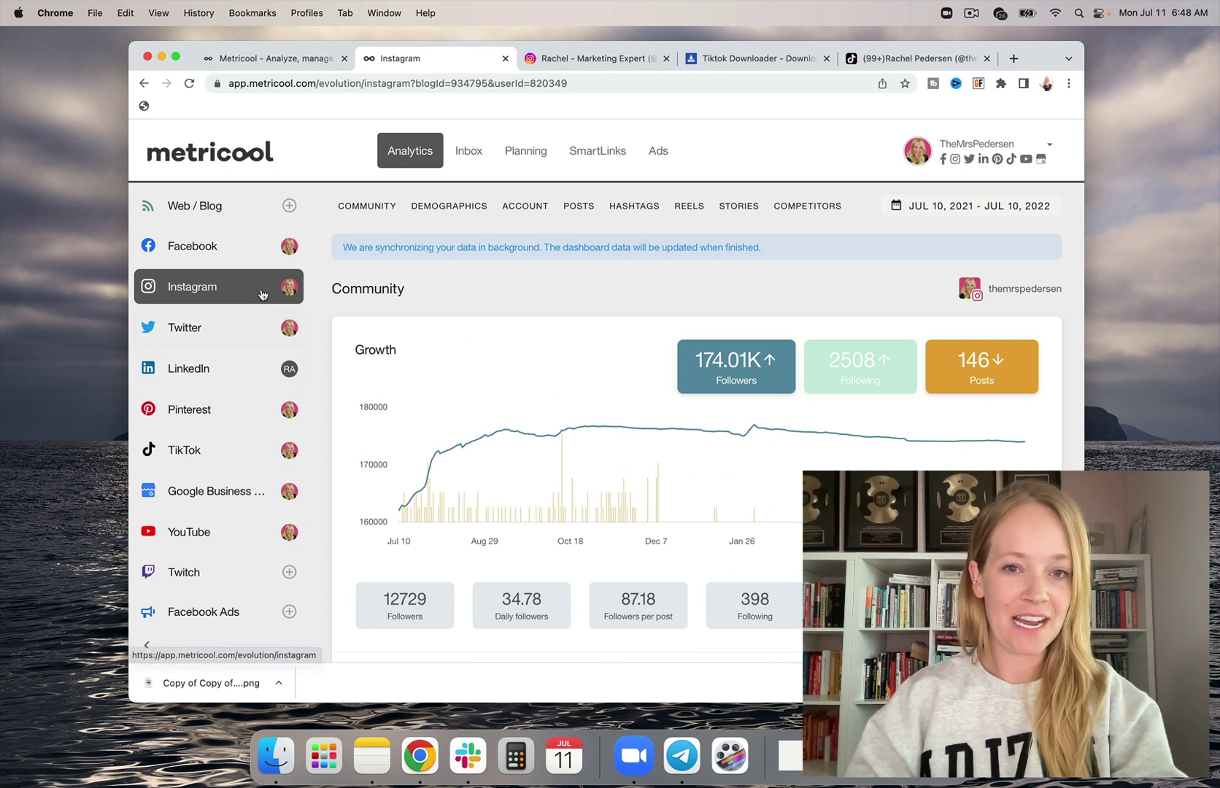
Step: Open the Planning calendar for Jul 10–16, 2022 and glance at the Best Times options
{"action": "left_click", "coordinate": [539, 159]}
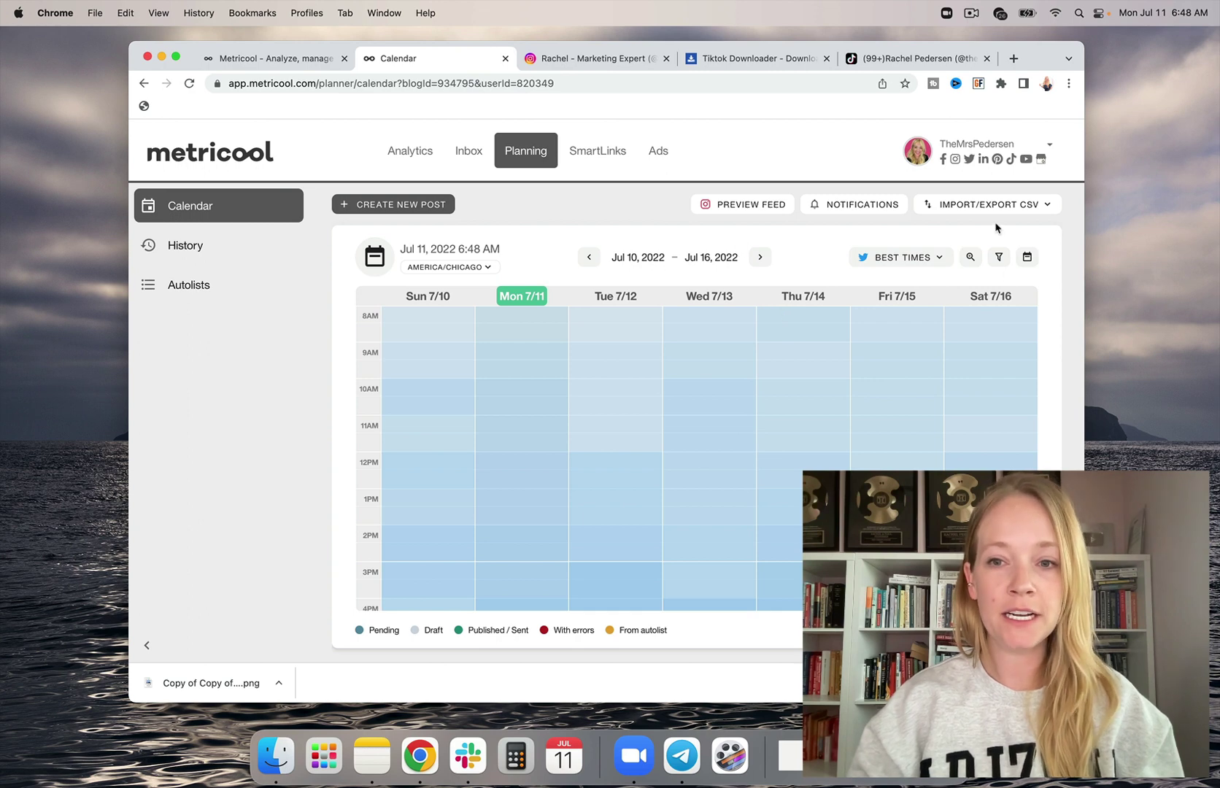
{"action": "left_click", "coordinate": [898, 257]}
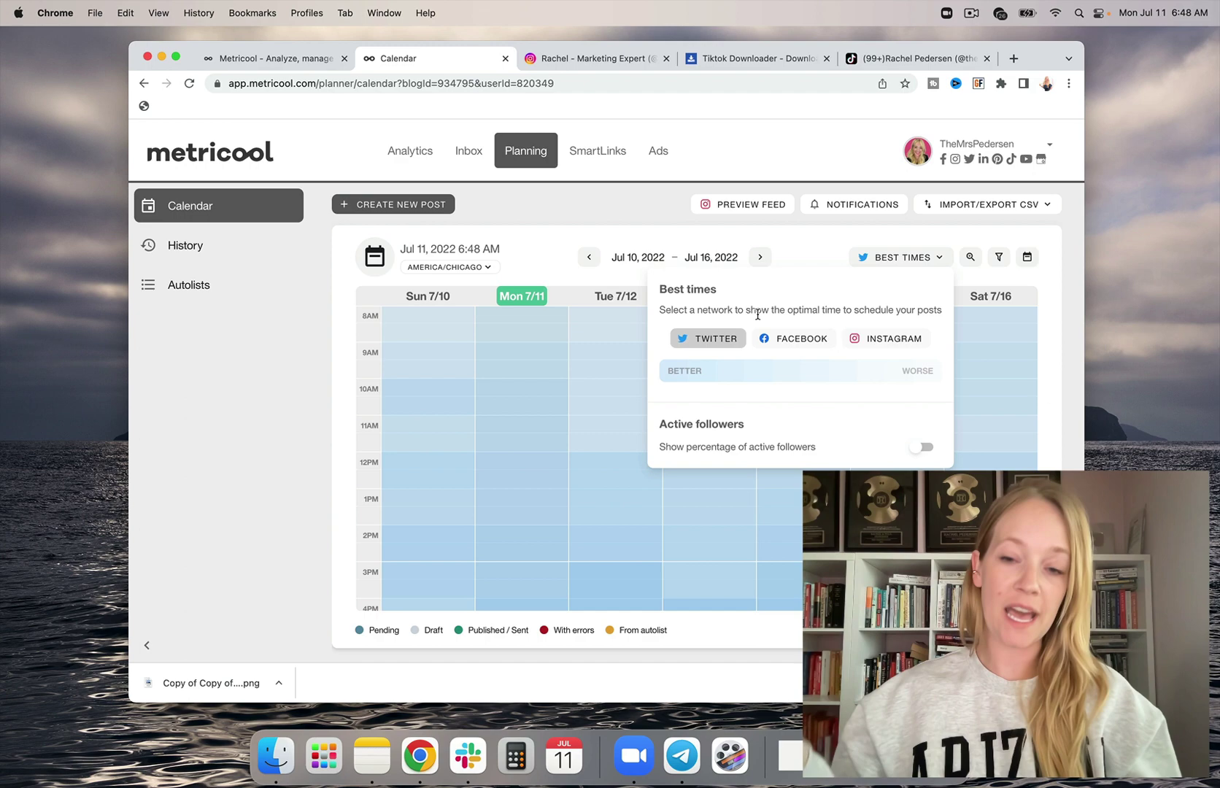
{"action": "left_click", "coordinate": [795, 248]}
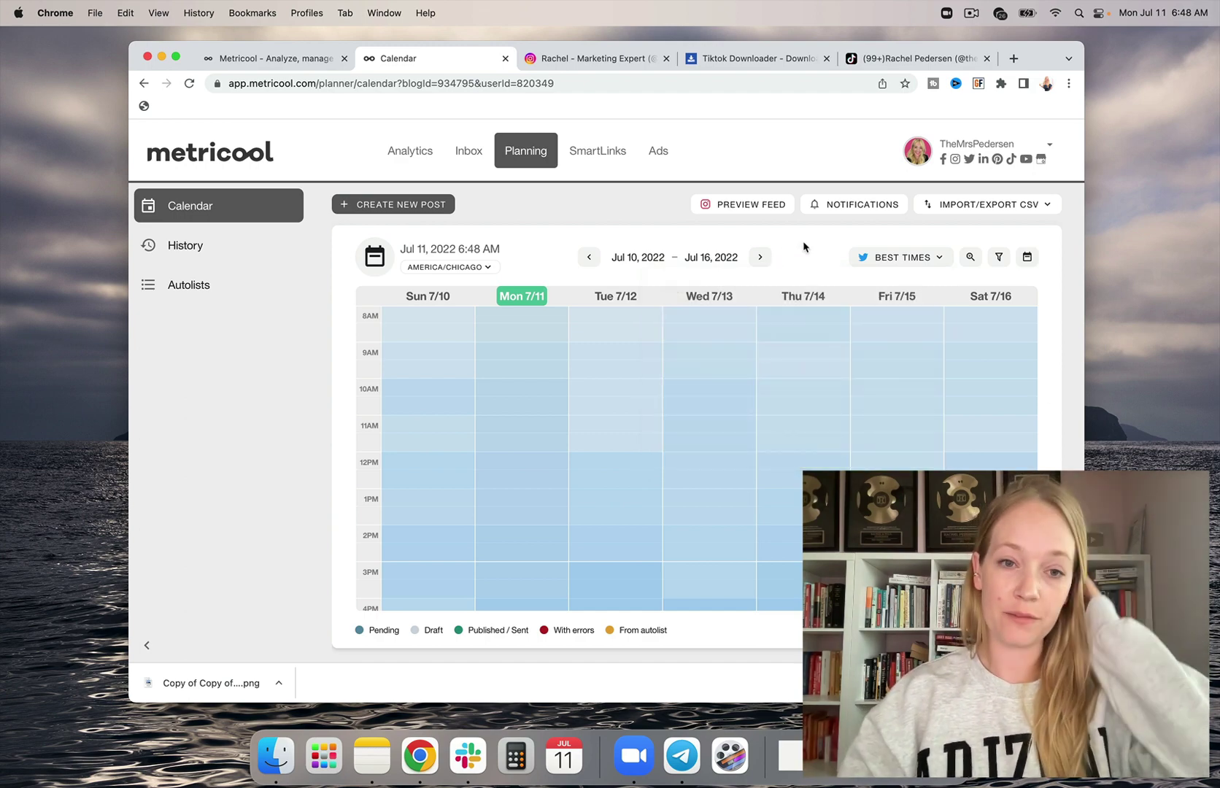
Step: Create a new post and deselect YouTube and TikTok so only Instagram Reel remains
{"action": "left_click", "coordinate": [430, 206]}
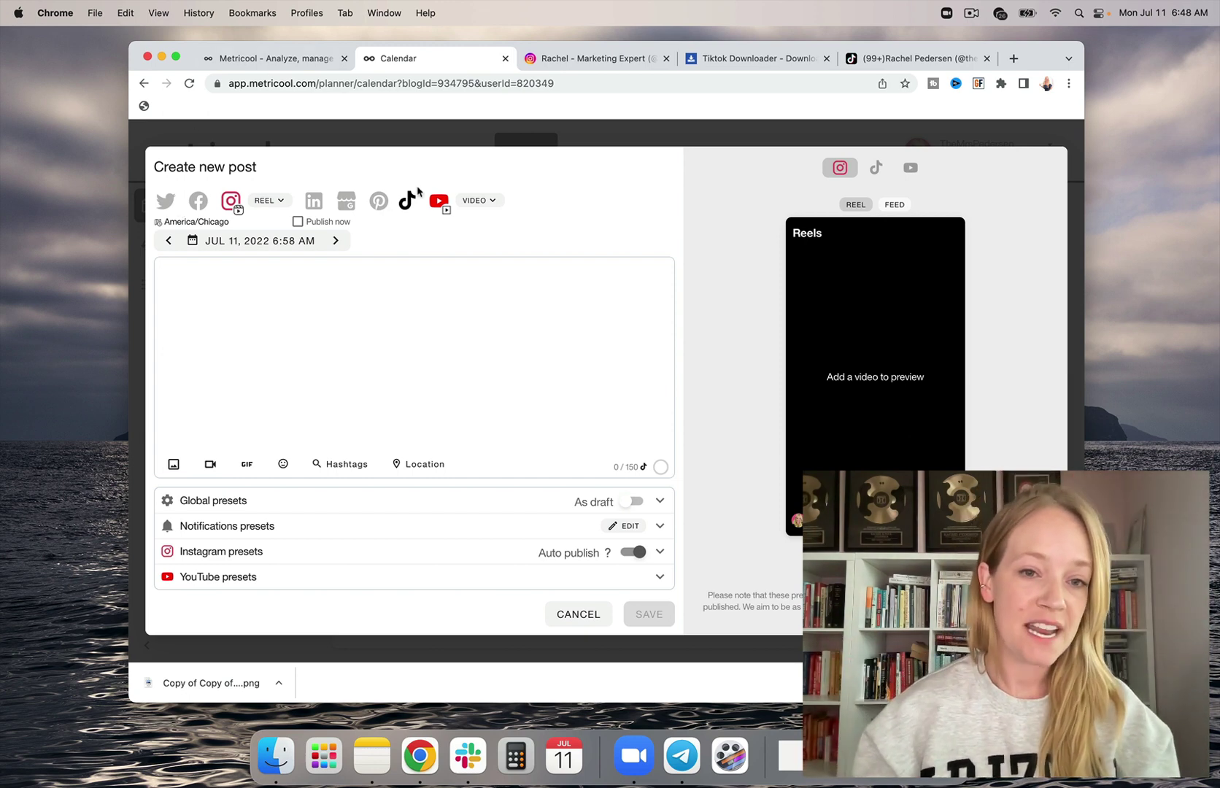
{"action": "left_click", "coordinate": [453, 202]}
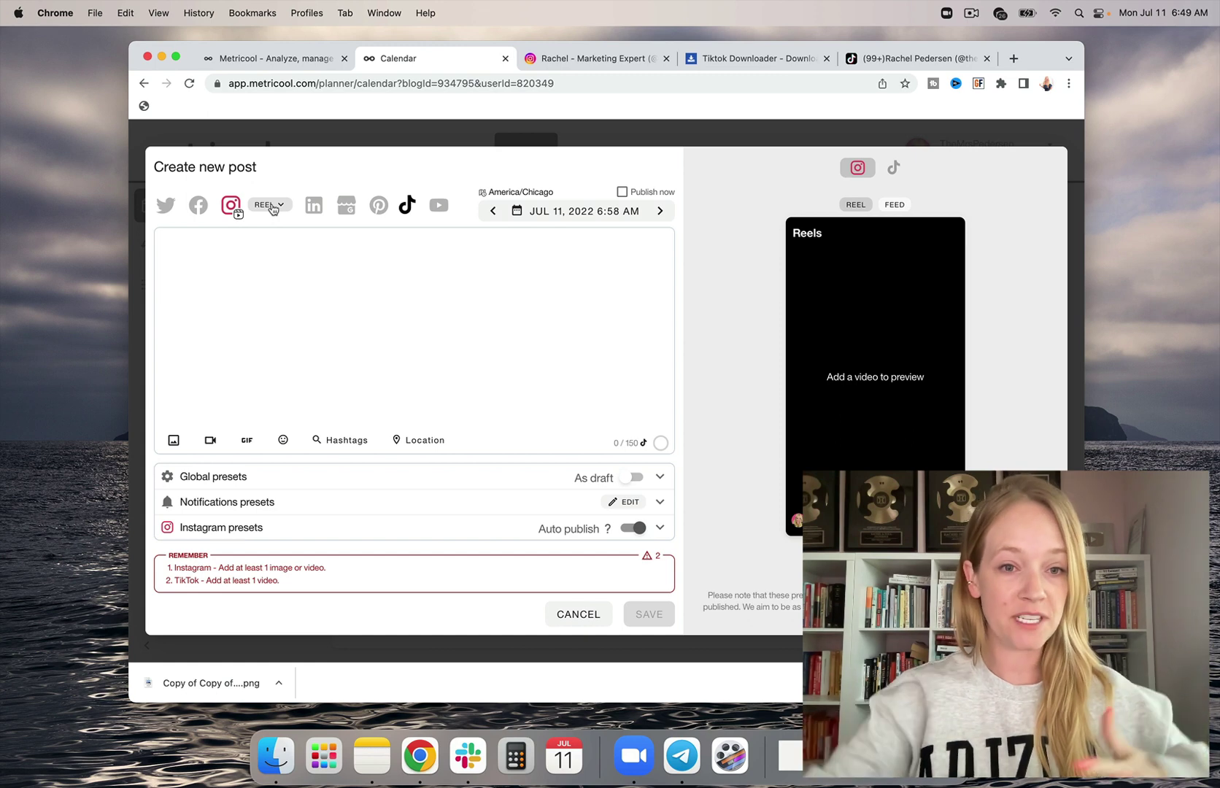
{"action": "left_click", "coordinate": [409, 206]}
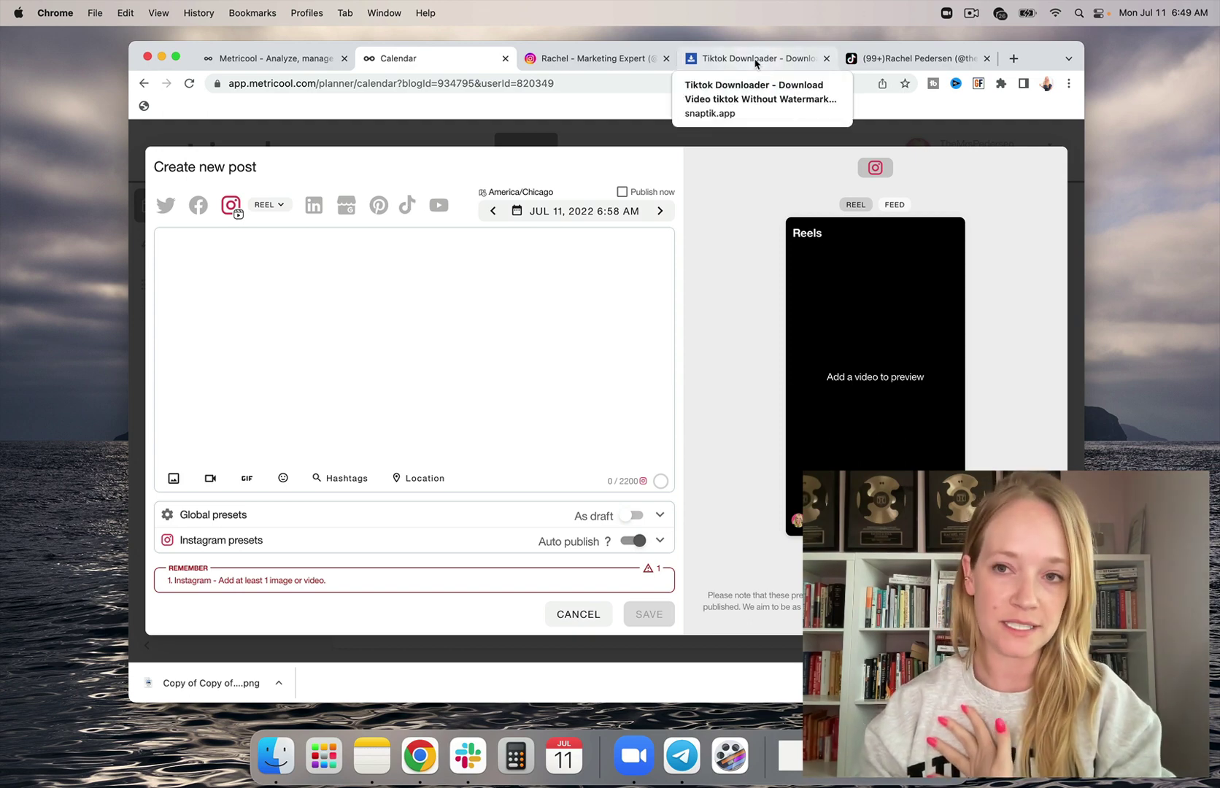
Step: Find the 'Unfiltered' book video on the TikTok profile and copy its link
{"action": "left_click", "coordinate": [878, 64]}
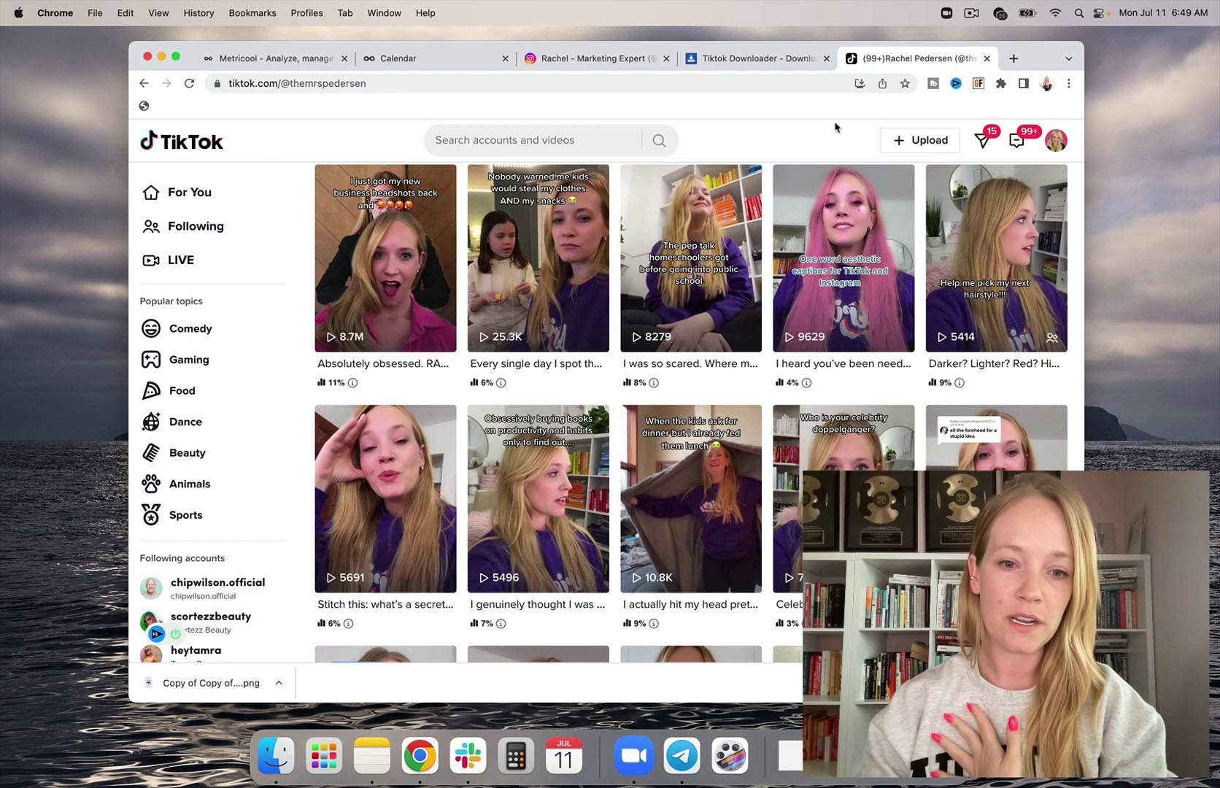
{"action": "scroll", "coordinate": [760, 414], "scroll_direction": "down", "scroll_amount": 5}
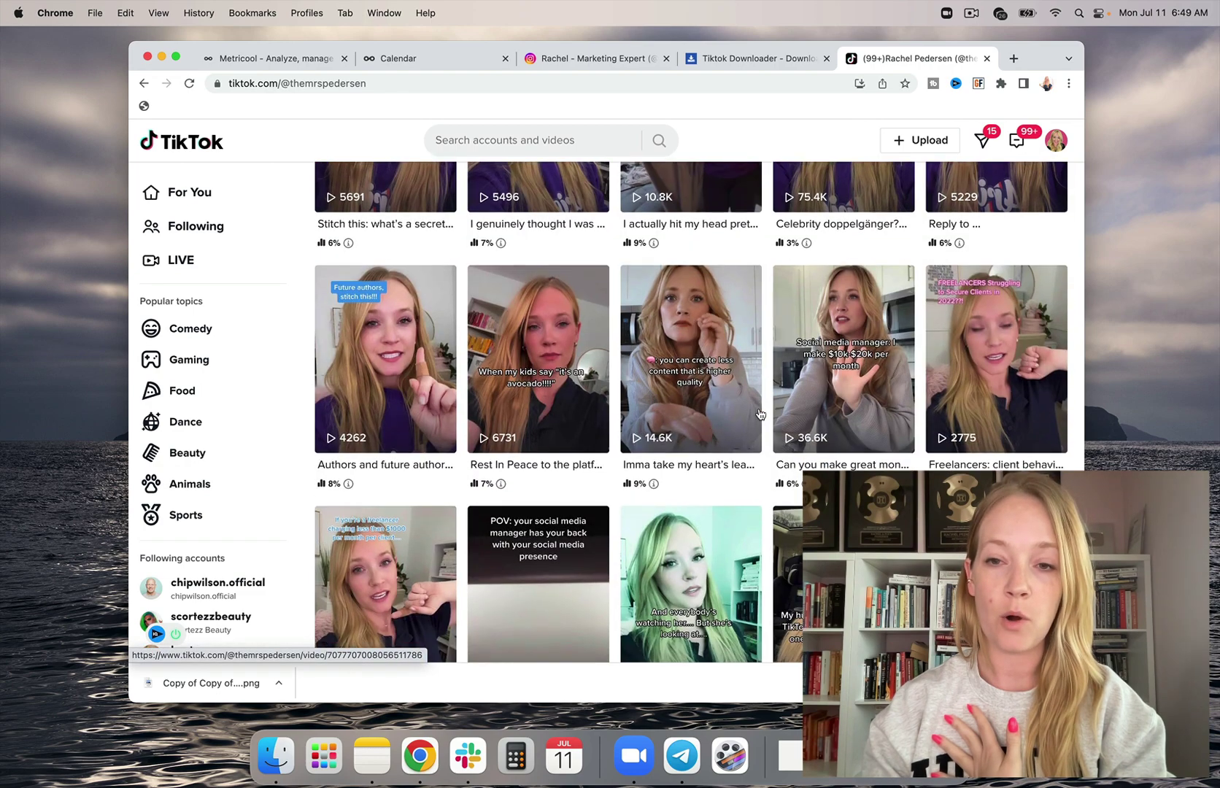
{"action": "scroll", "coordinate": [725, 511], "scroll_direction": "up", "scroll_amount": 4}
{"action": "scroll", "coordinate": [725, 510], "scroll_direction": "down", "scroll_amount": 8}
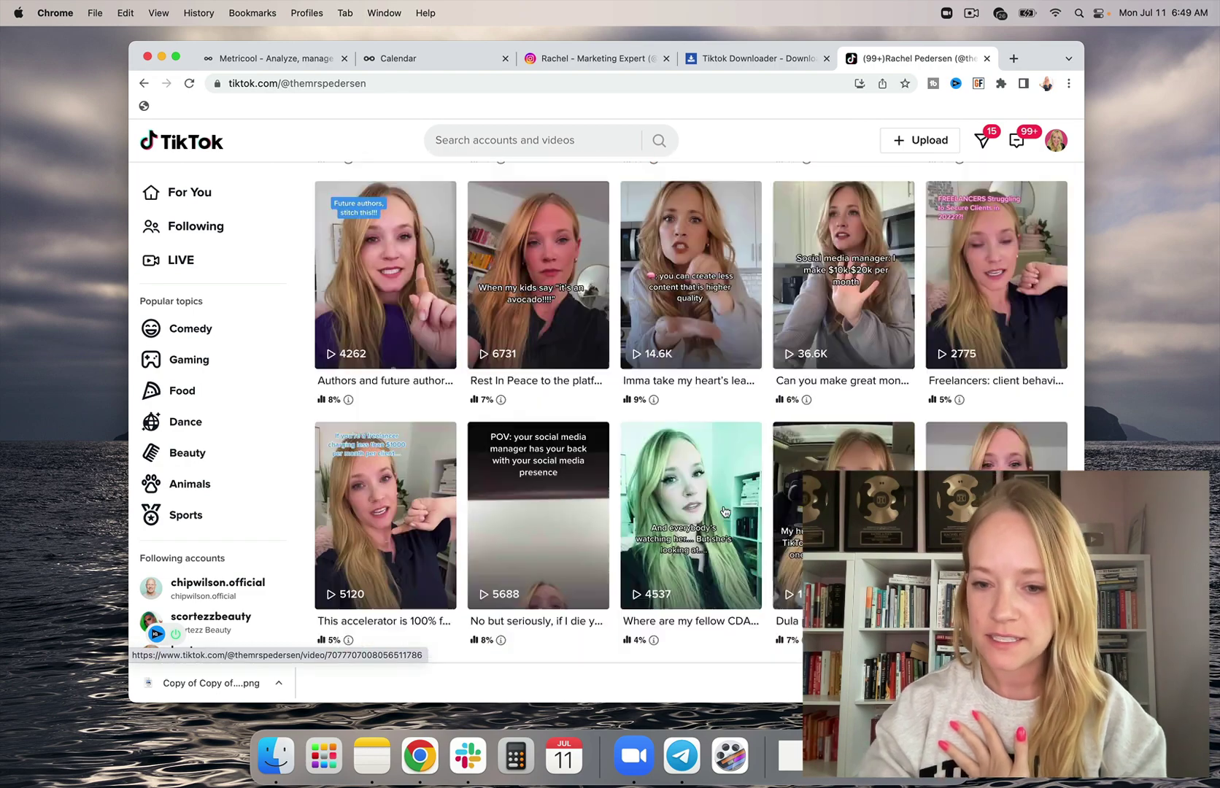
{"action": "scroll", "coordinate": [725, 511], "scroll_direction": "up", "scroll_amount": 5}
{"action": "scroll", "coordinate": [725, 511], "scroll_direction": "down", "scroll_amount": 5}
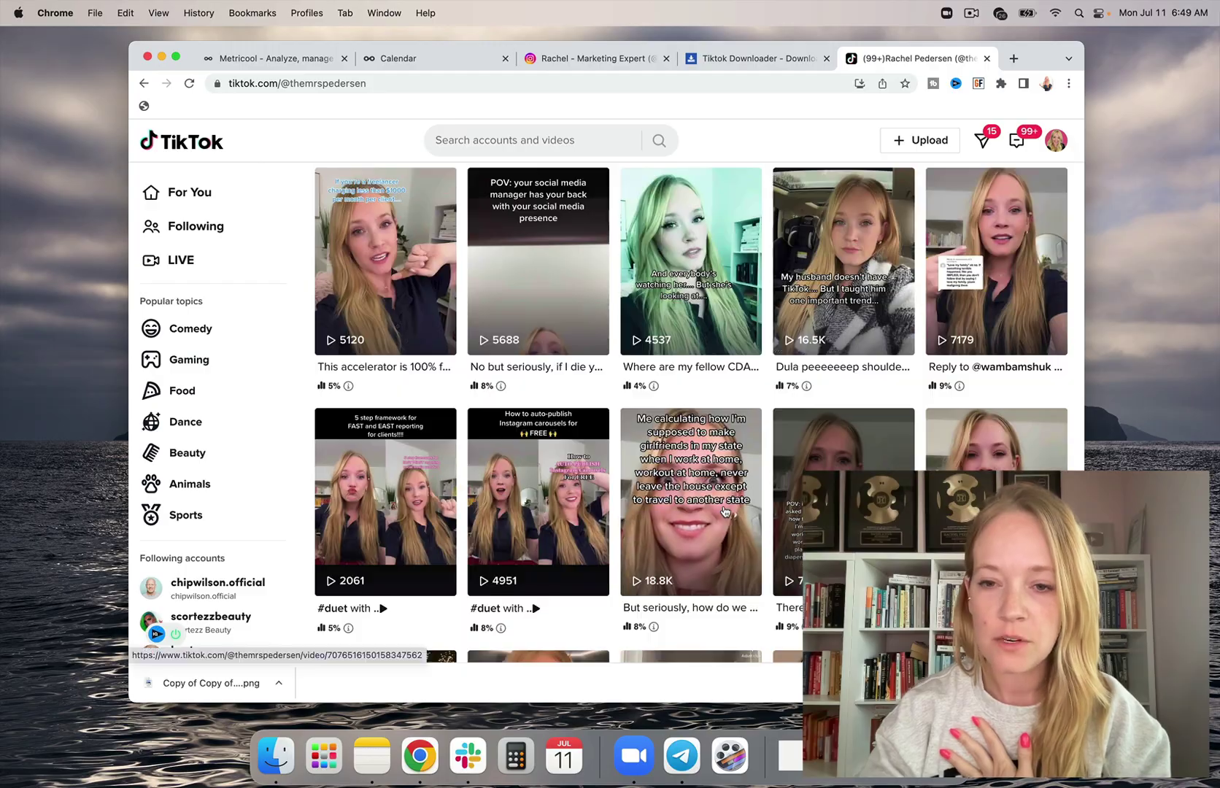
{"action": "scroll", "coordinate": [725, 510], "scroll_direction": "down", "scroll_amount": 12}
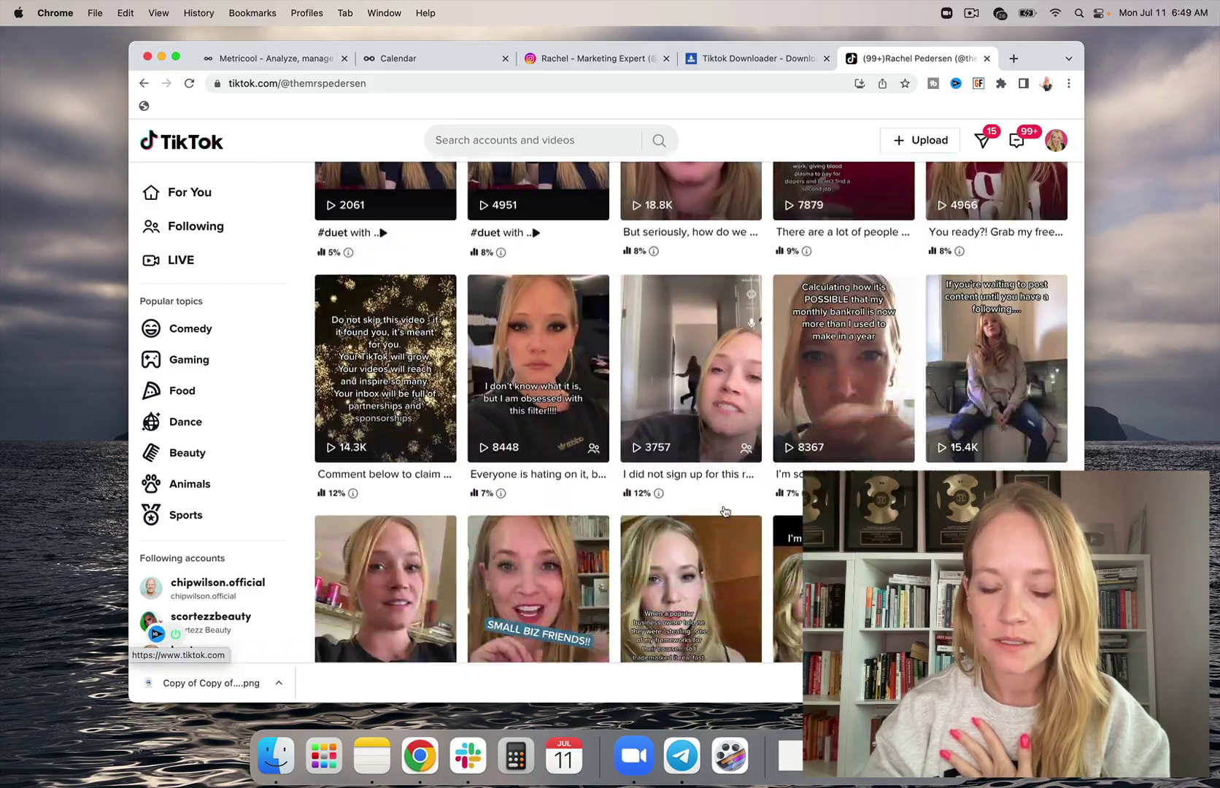
{"action": "scroll", "coordinate": [724, 511], "scroll_direction": "down", "scroll_amount": 15}
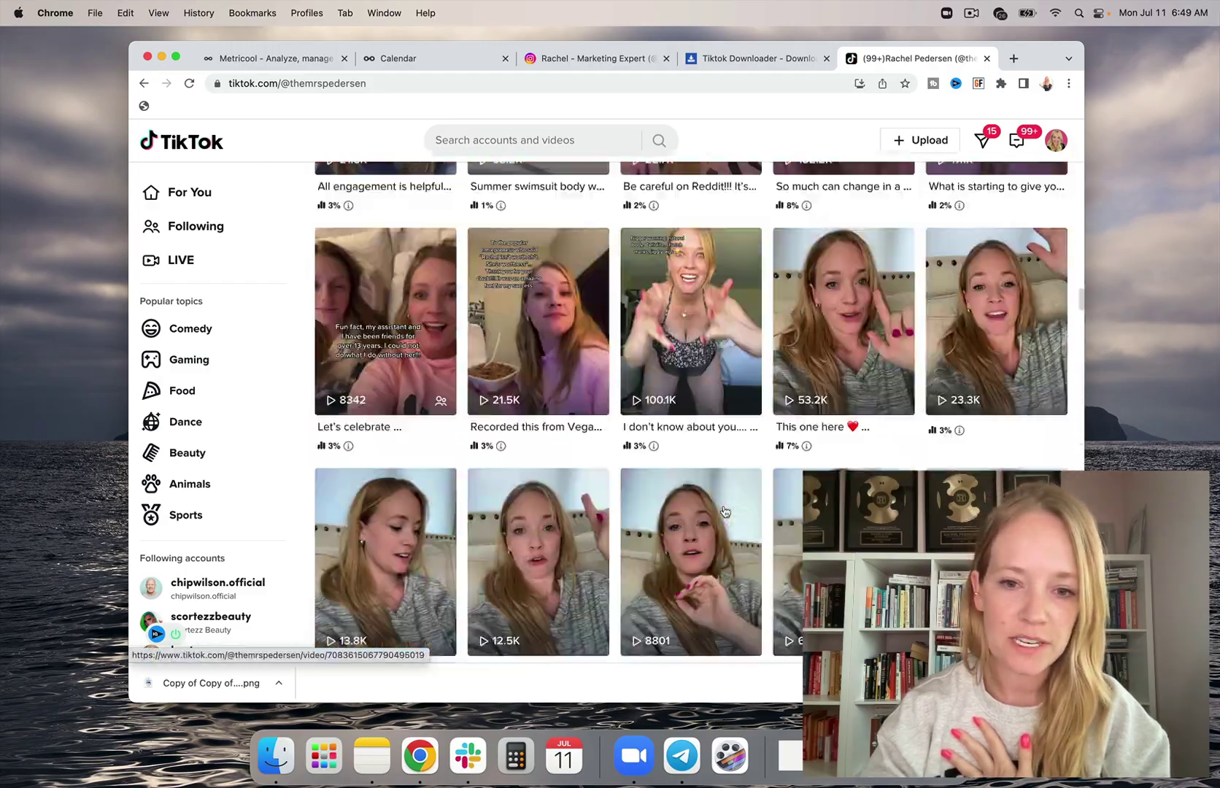
{"action": "scroll", "coordinate": [725, 511], "scroll_direction": "up", "scroll_amount": 20}
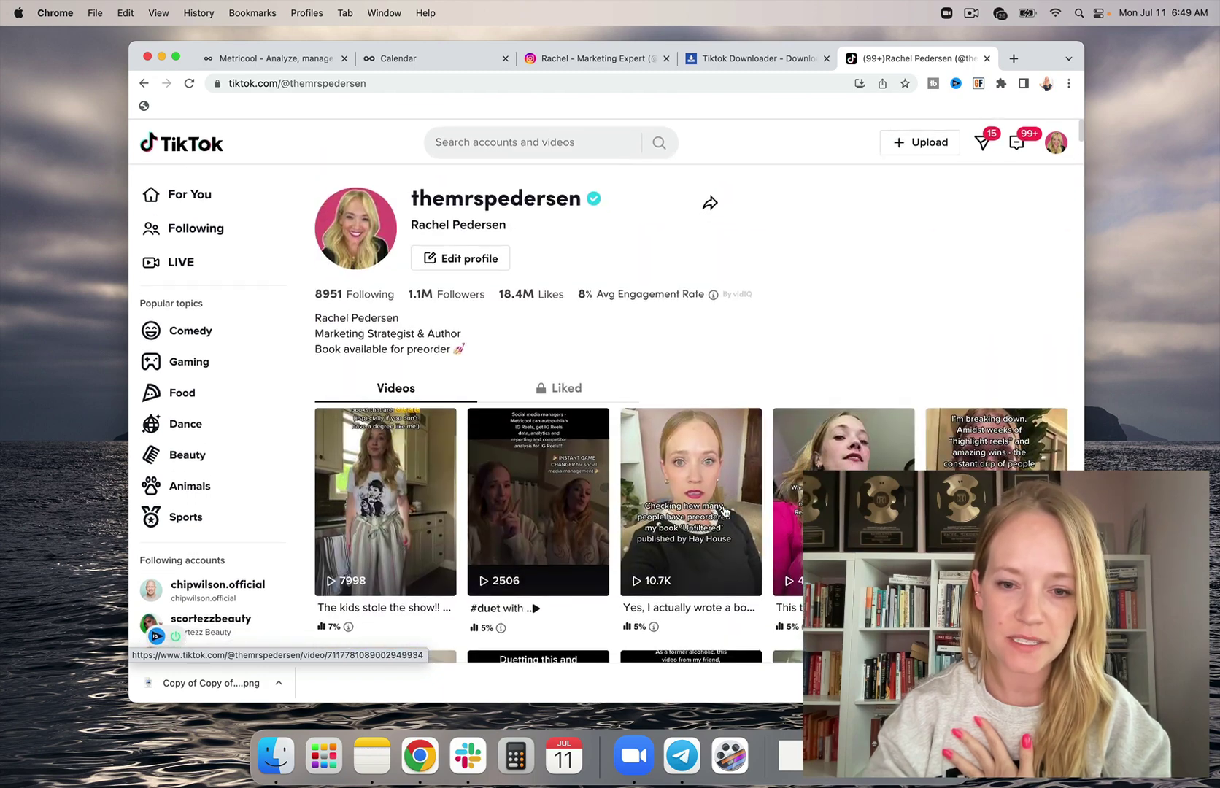
{"action": "scroll", "coordinate": [695, 345], "scroll_direction": "down", "scroll_amount": 3}
{"action": "left_click", "coordinate": [694, 346]}
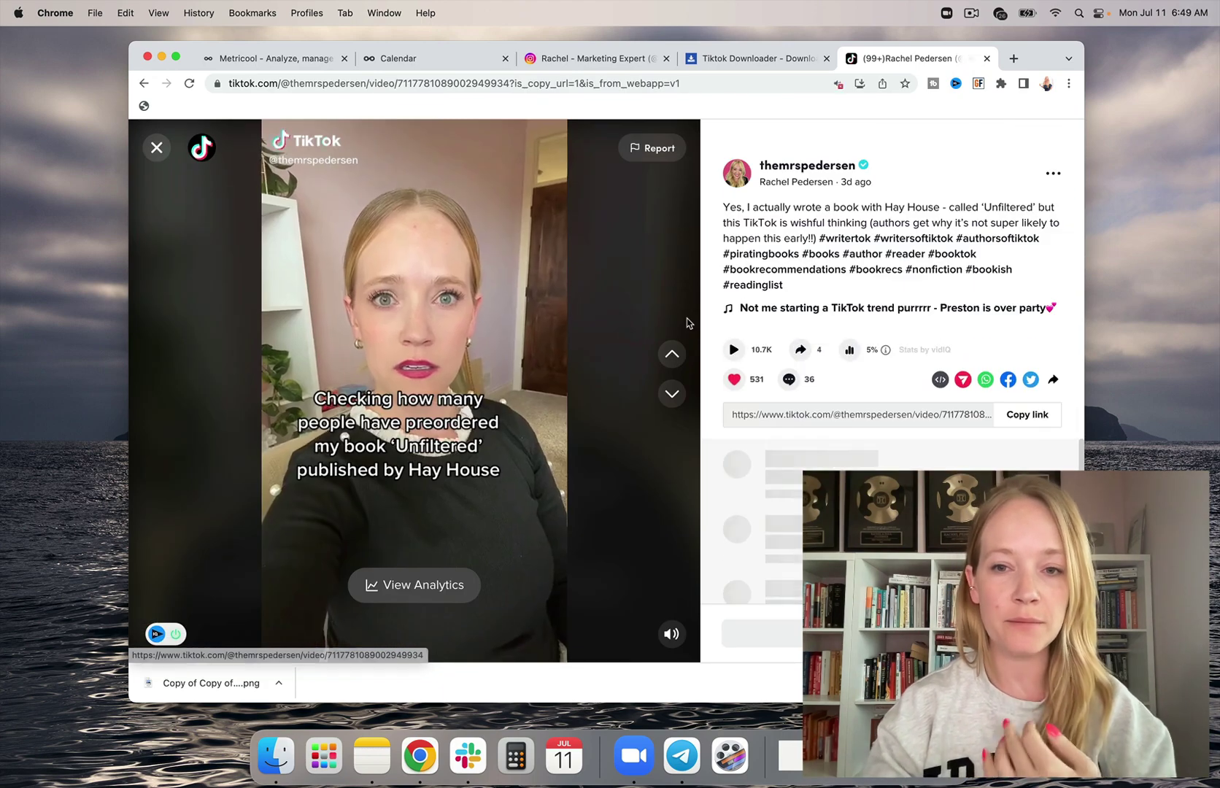
{"action": "left_click", "coordinate": [1028, 414]}
Step: Paste the TikTok link into SnapTik and download the 'Unfiltered' video as an MP4
{"action": "left_click", "coordinate": [759, 60]}
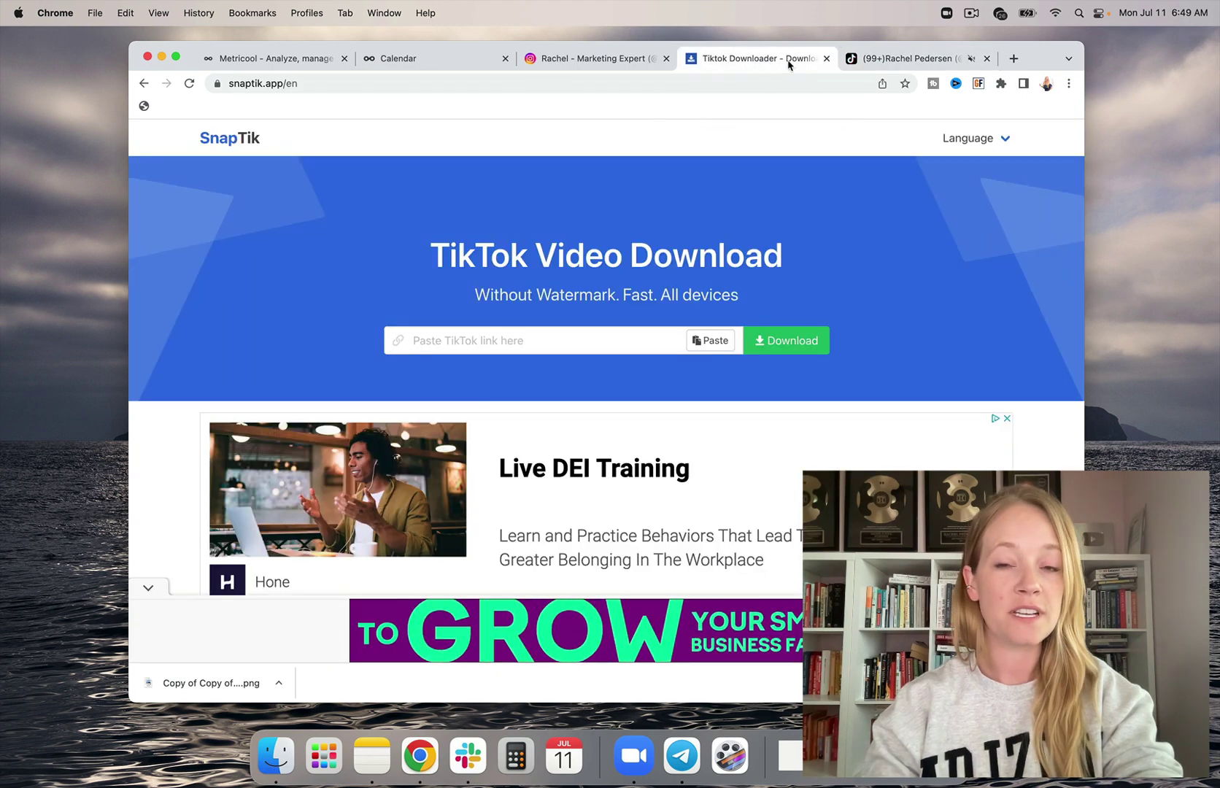
{"action": "left_click", "coordinate": [468, 345]}
{"action": "key", "text": "super+v"}
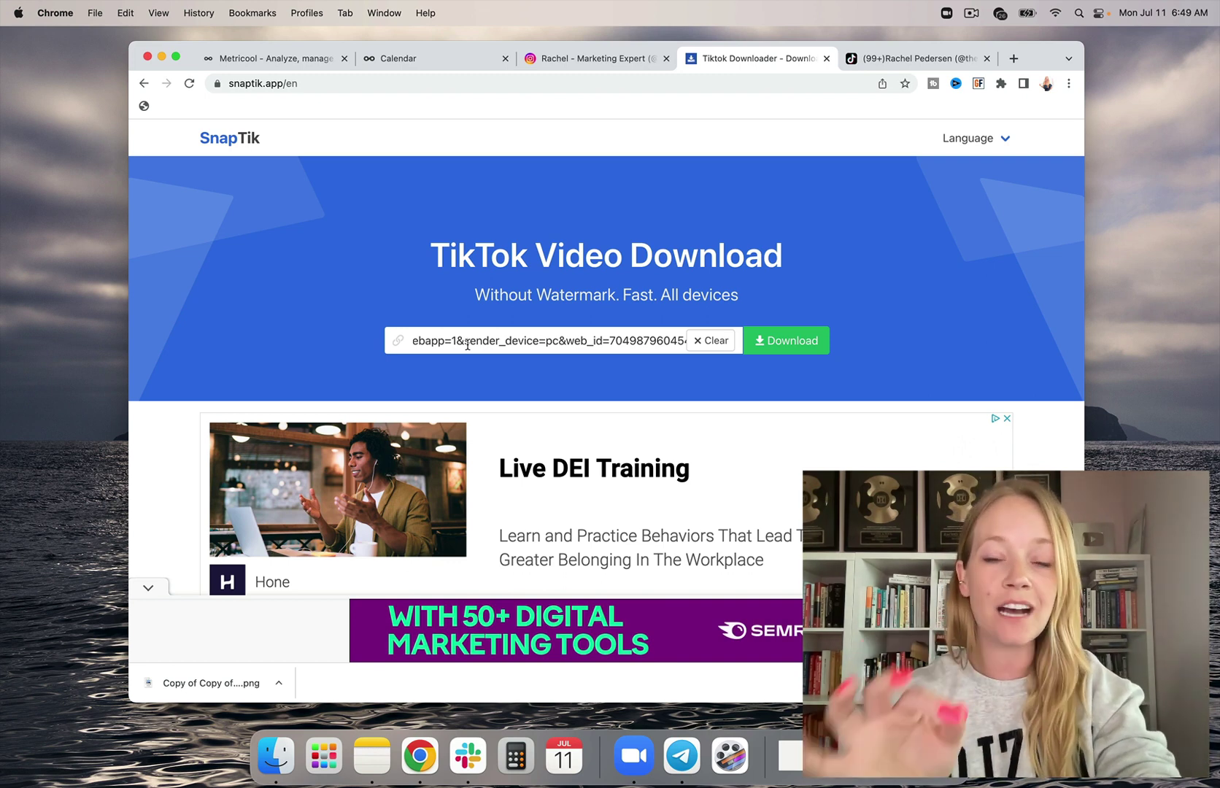
{"action": "key", "text": "Return"}
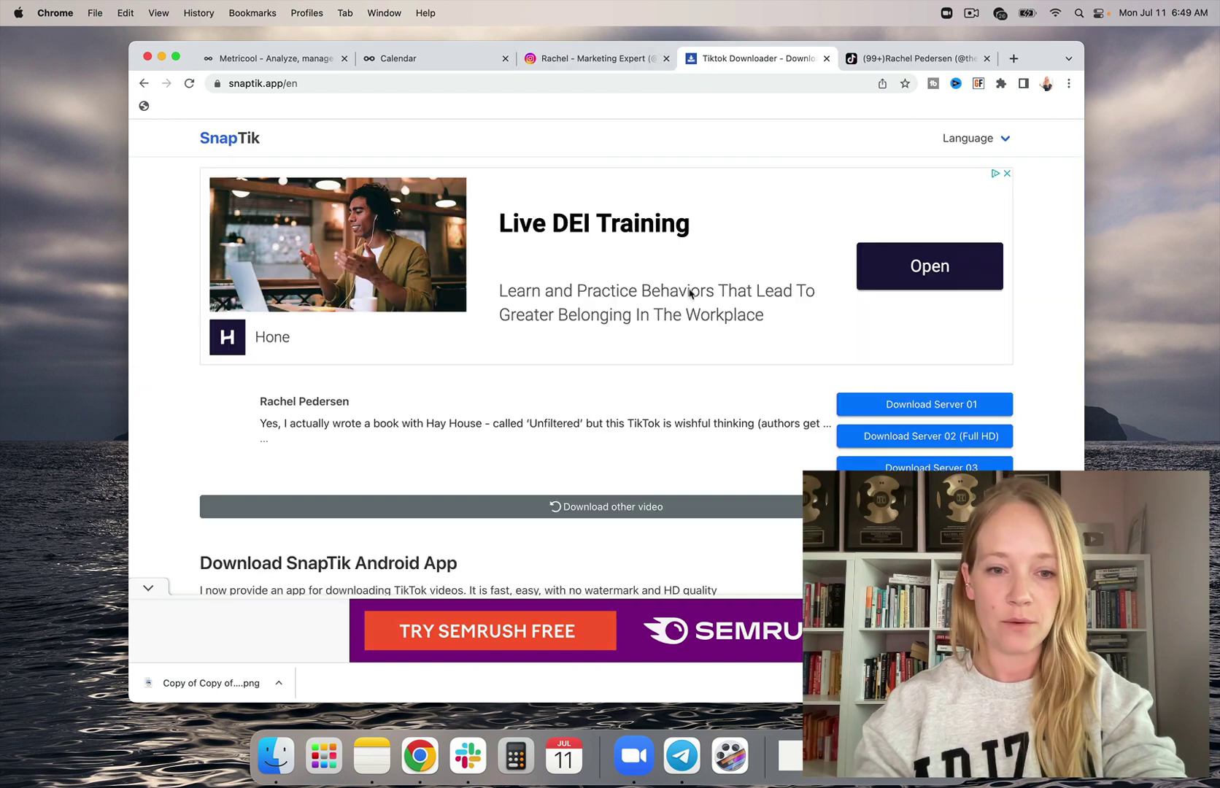
{"action": "left_click", "coordinate": [860, 405]}
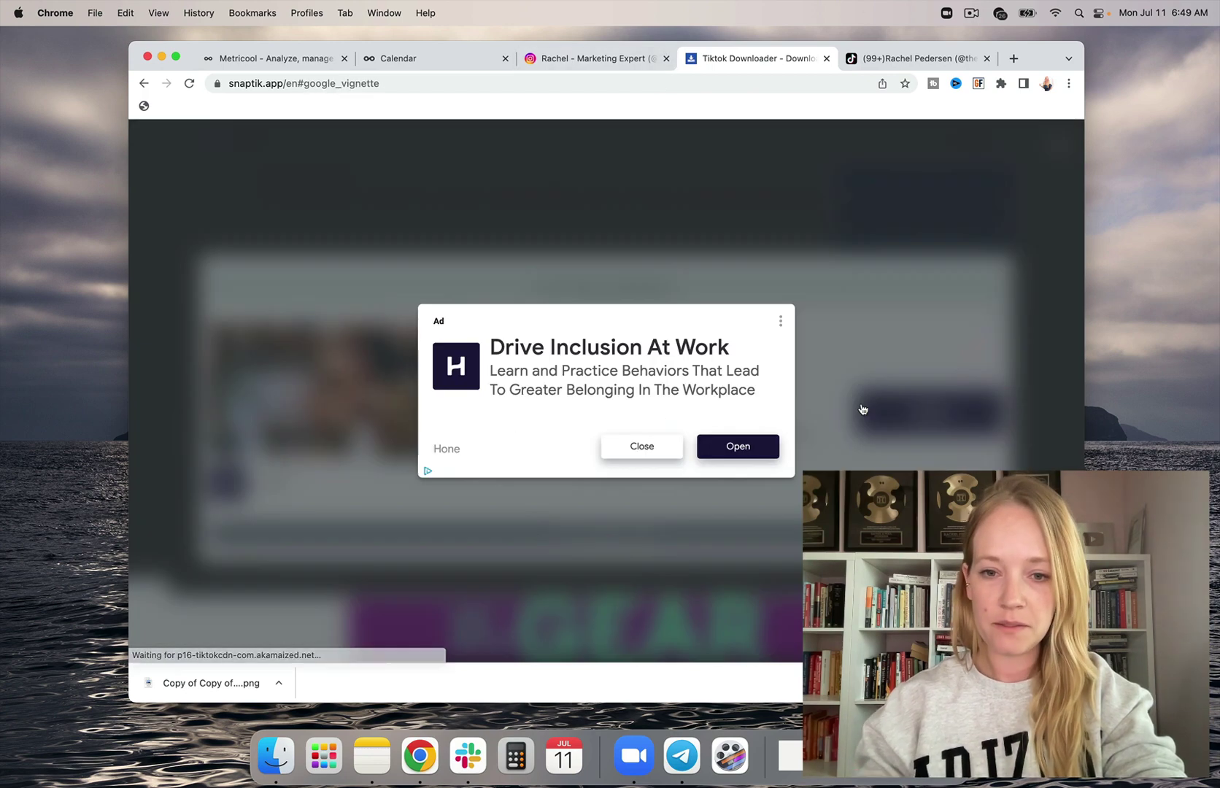
{"action": "left_click", "coordinate": [652, 453]}
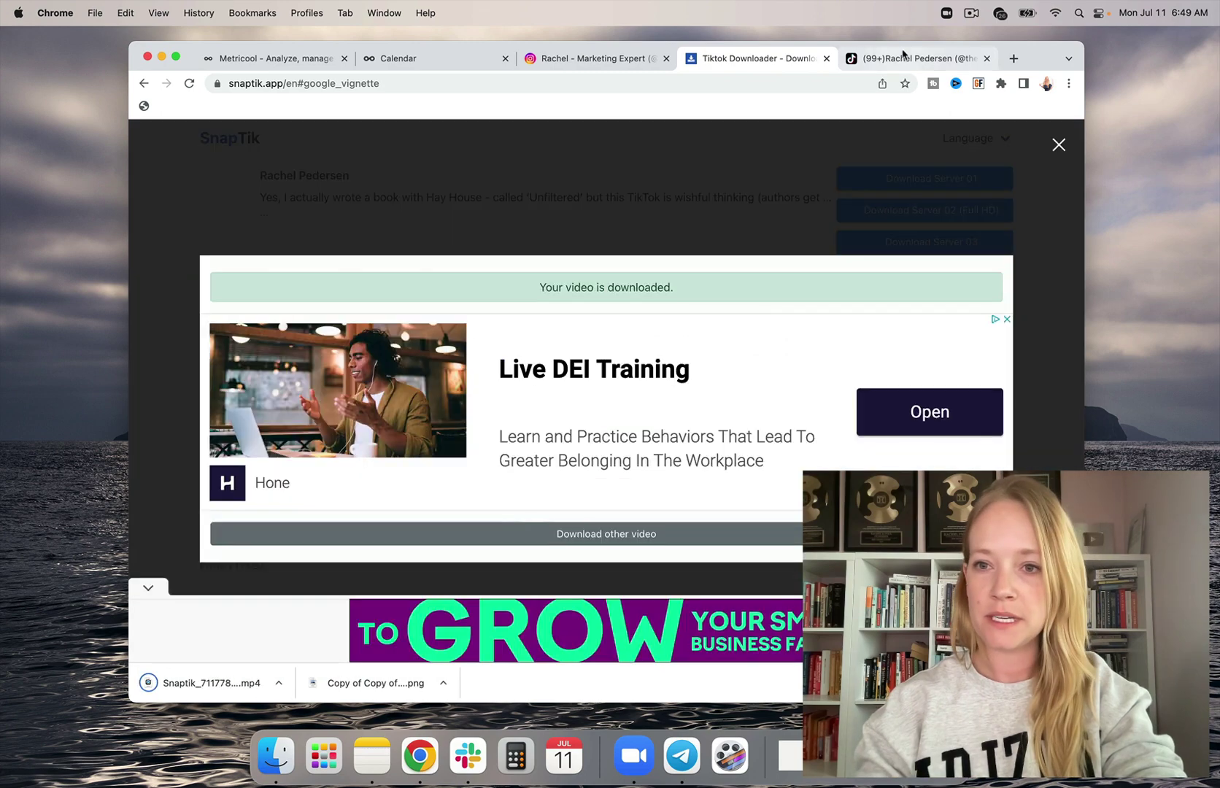
Step: Select the TikTok post's caption and hashtags, then dismiss the download notice and close SnapTik
{"action": "left_click", "coordinate": [900, 65]}
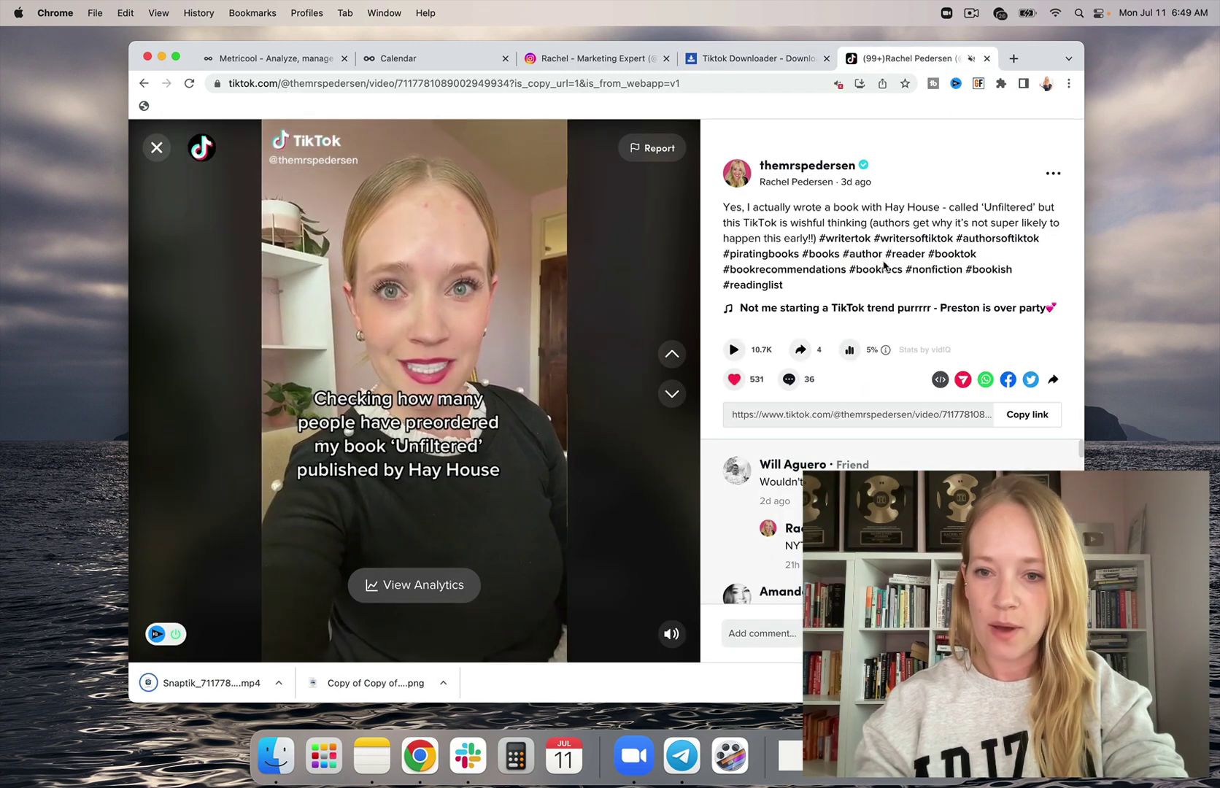
{"action": "left_click_drag", "start_coordinate": [786, 285], "coordinate": [723, 207]}
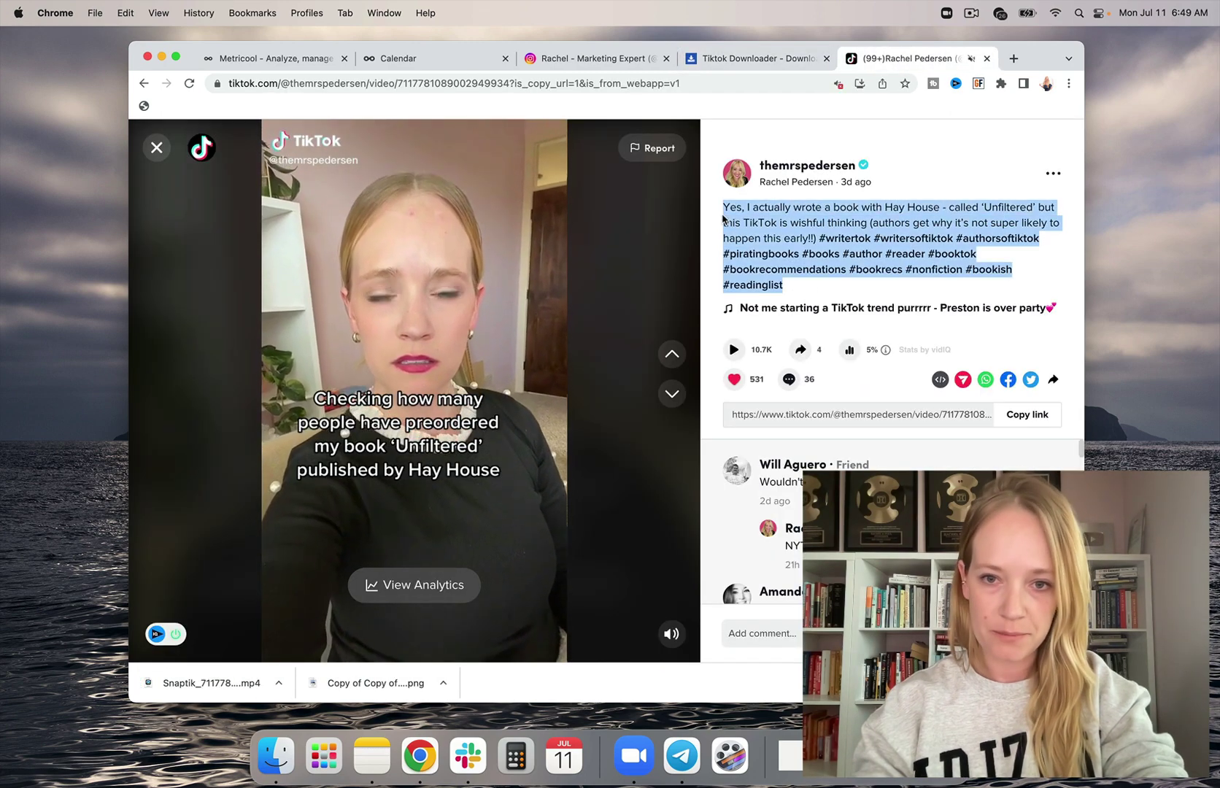
{"action": "left_click", "coordinate": [728, 63]}
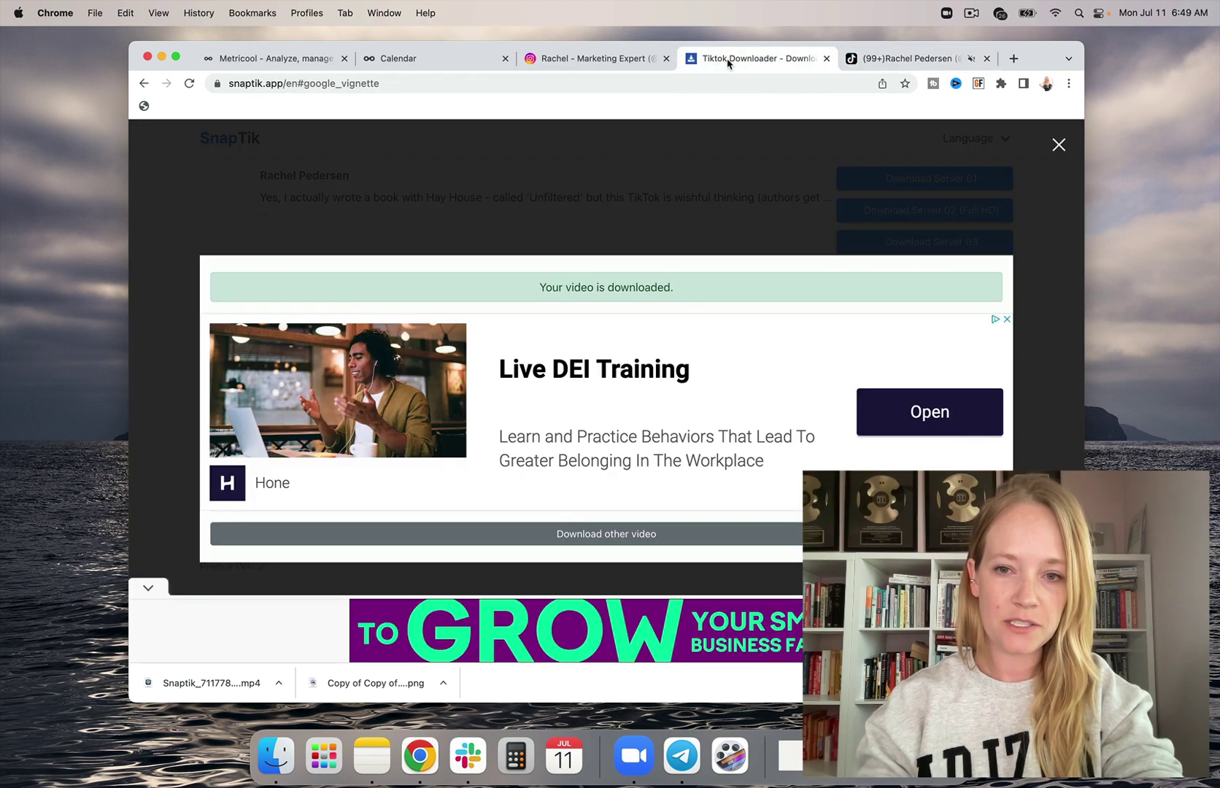
{"action": "left_click", "coordinate": [1060, 144]}
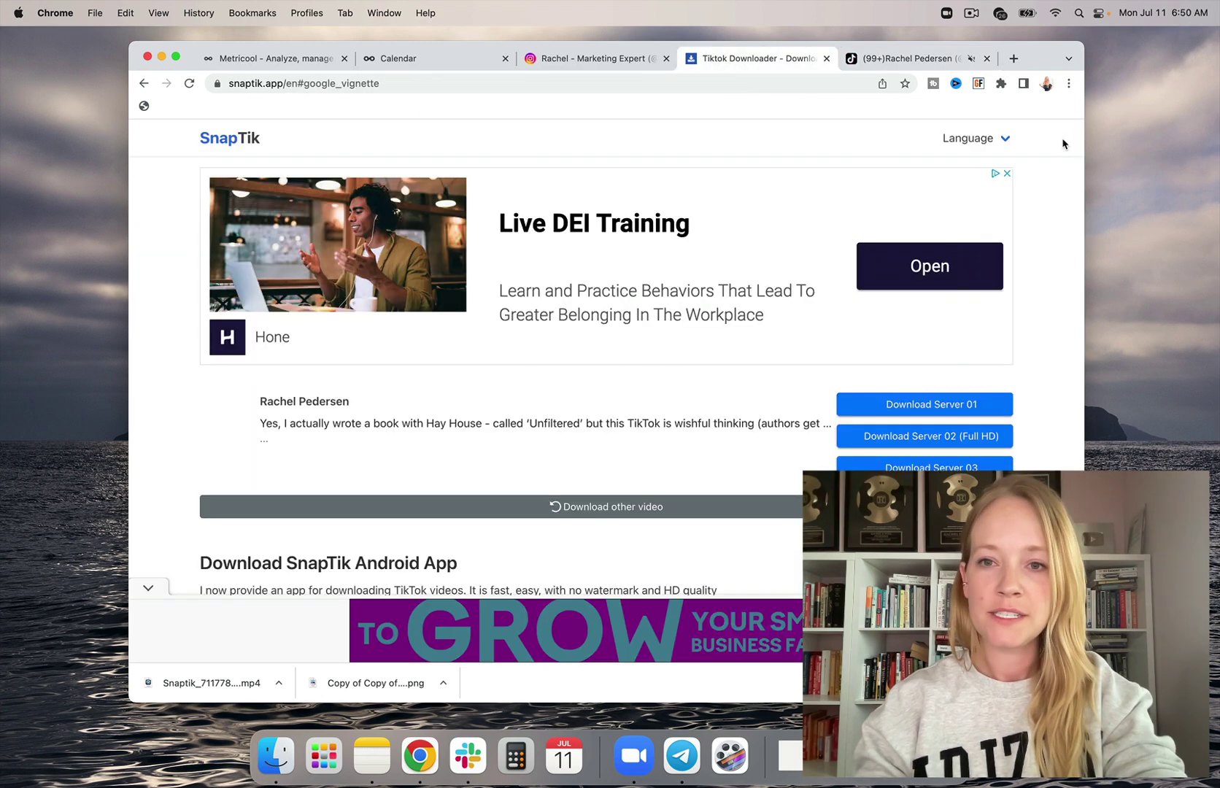
{"action": "left_click", "coordinate": [827, 58]}
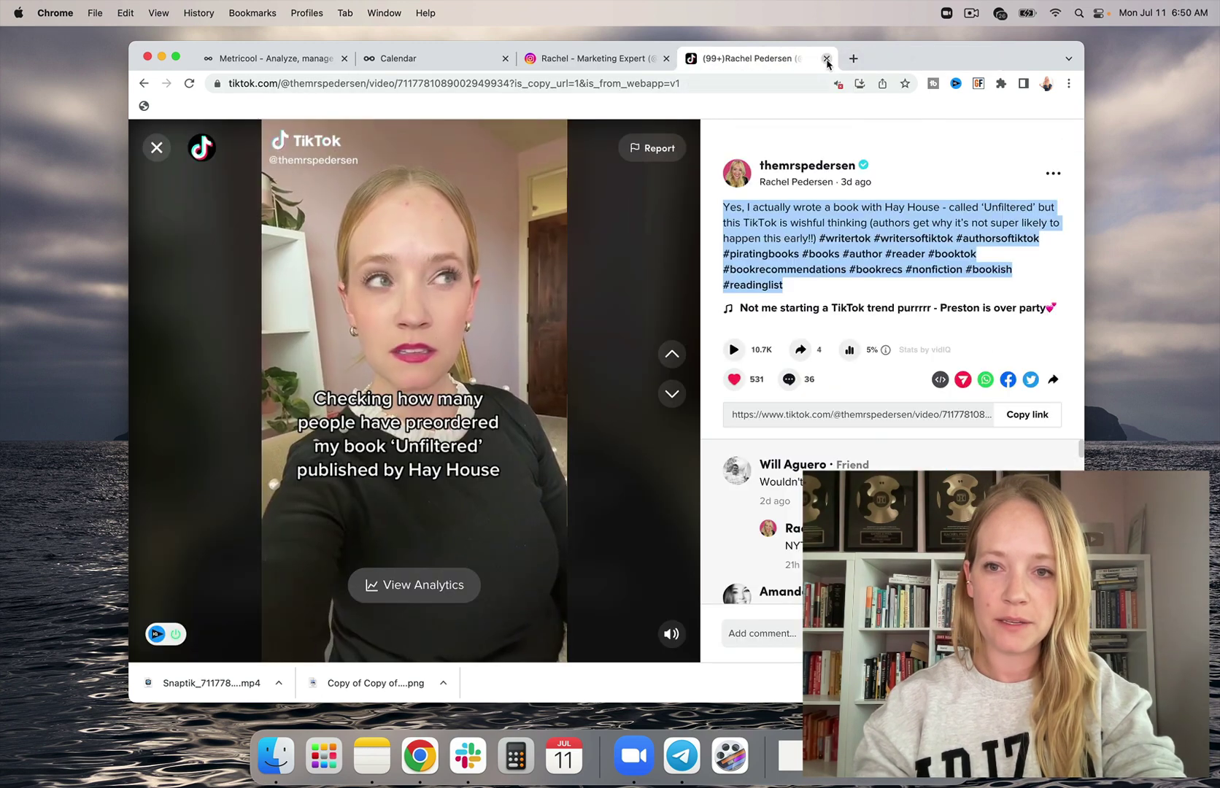
Step: Attach the downloaded Snaptik MP4 from Downloads as the Reel's video
{"action": "left_click", "coordinate": [827, 58]}
{"action": "left_click", "coordinate": [474, 58]}
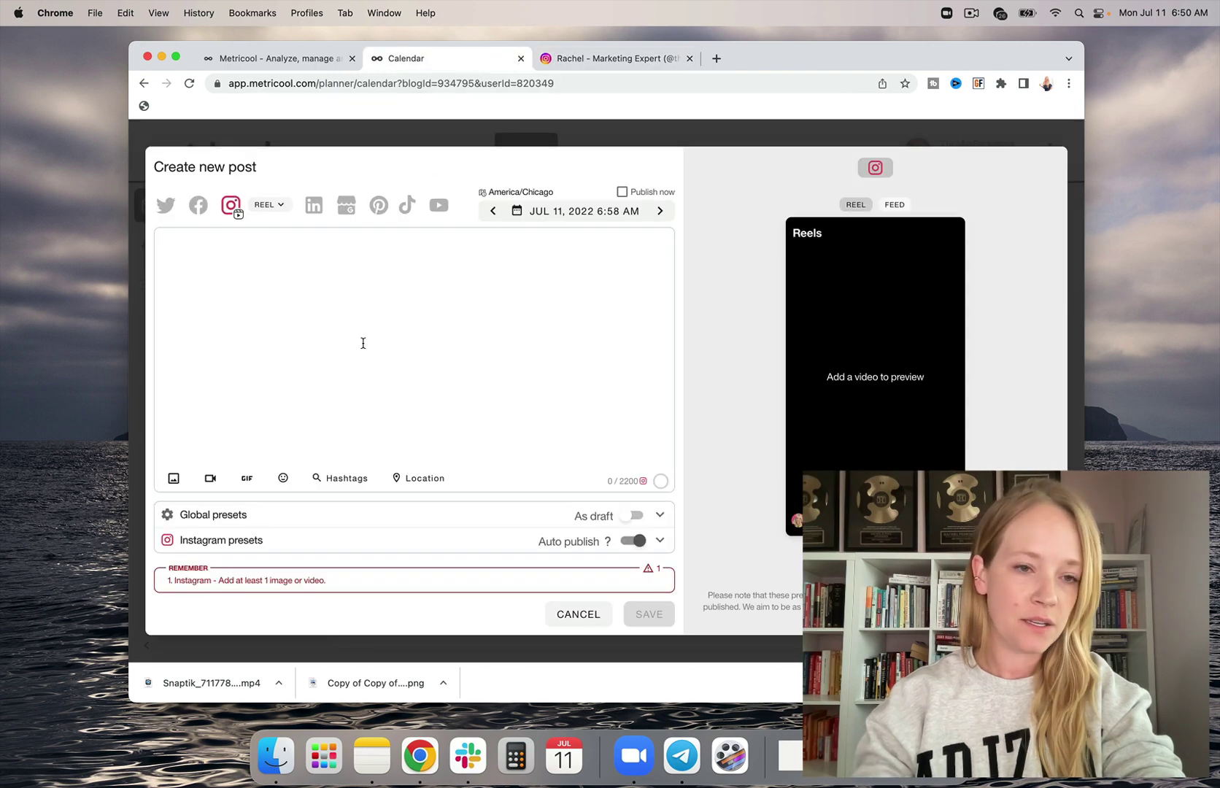
{"action": "left_click", "coordinate": [174, 479]}
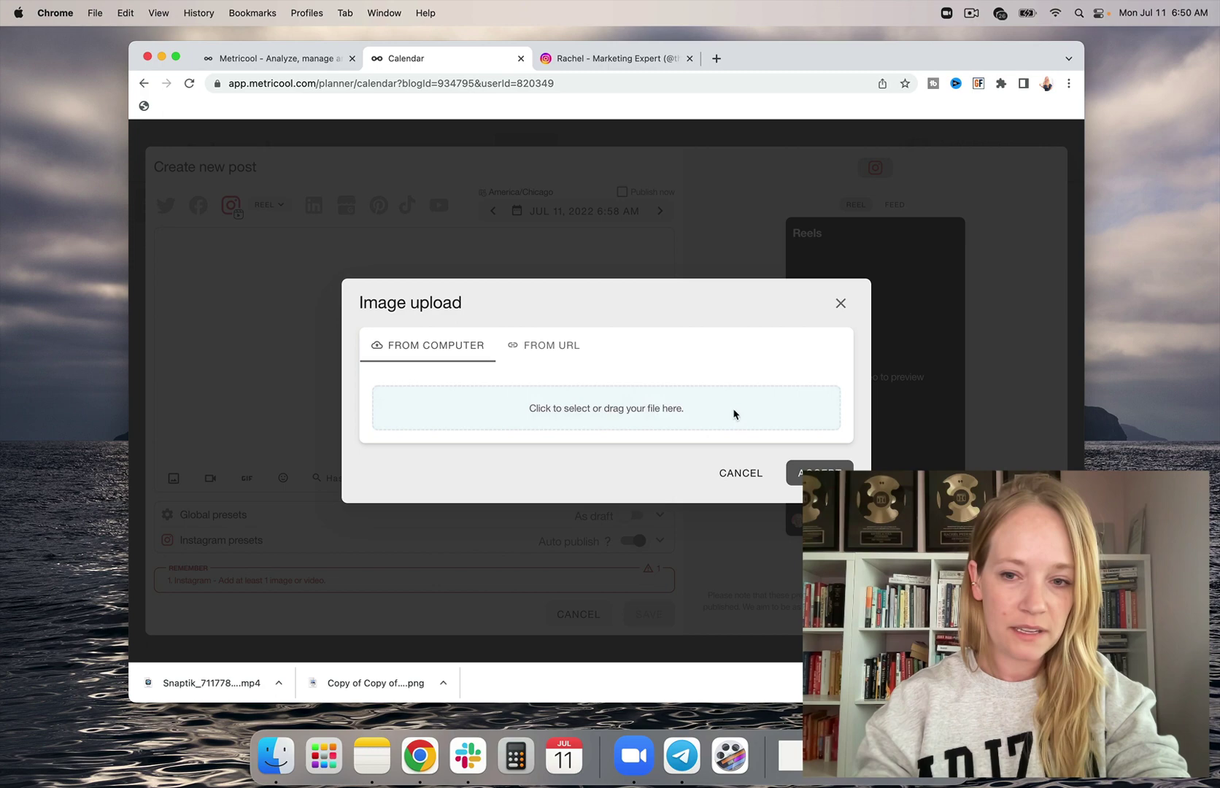
{"action": "left_click", "coordinate": [840, 303]}
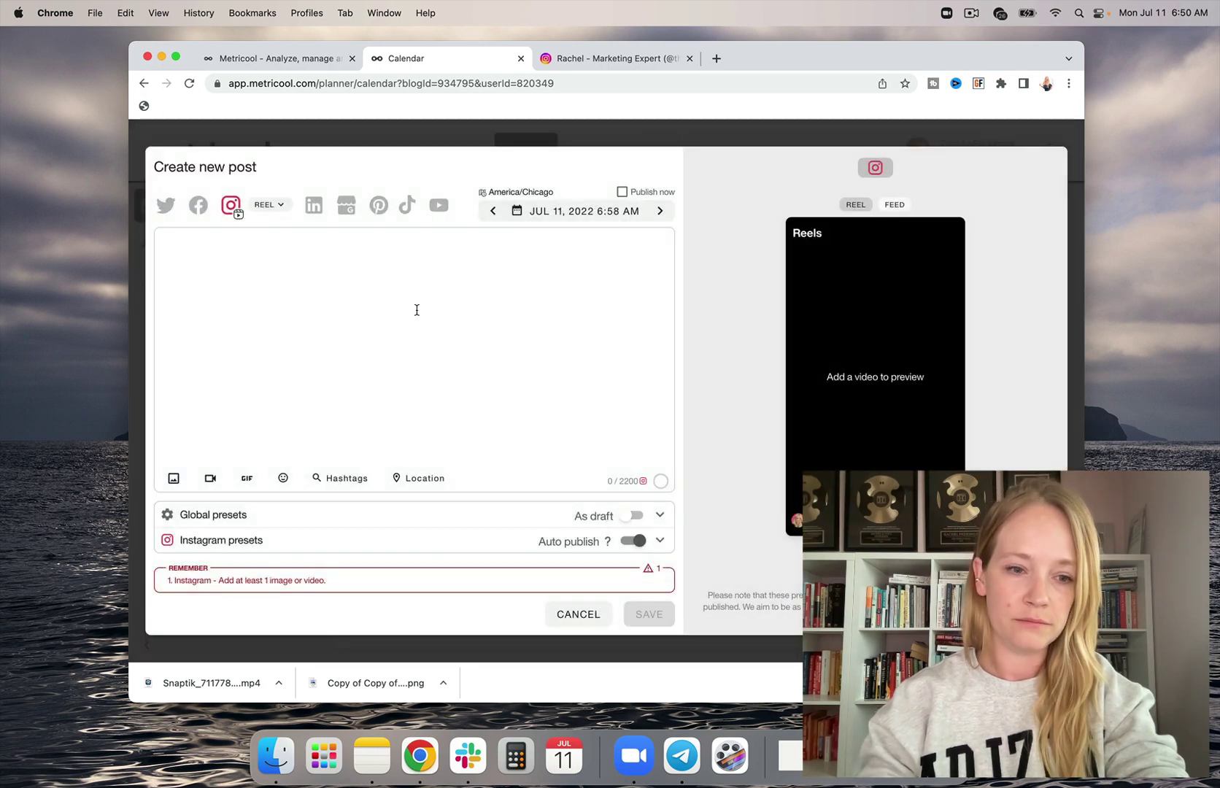
{"action": "left_click", "coordinate": [210, 482]}
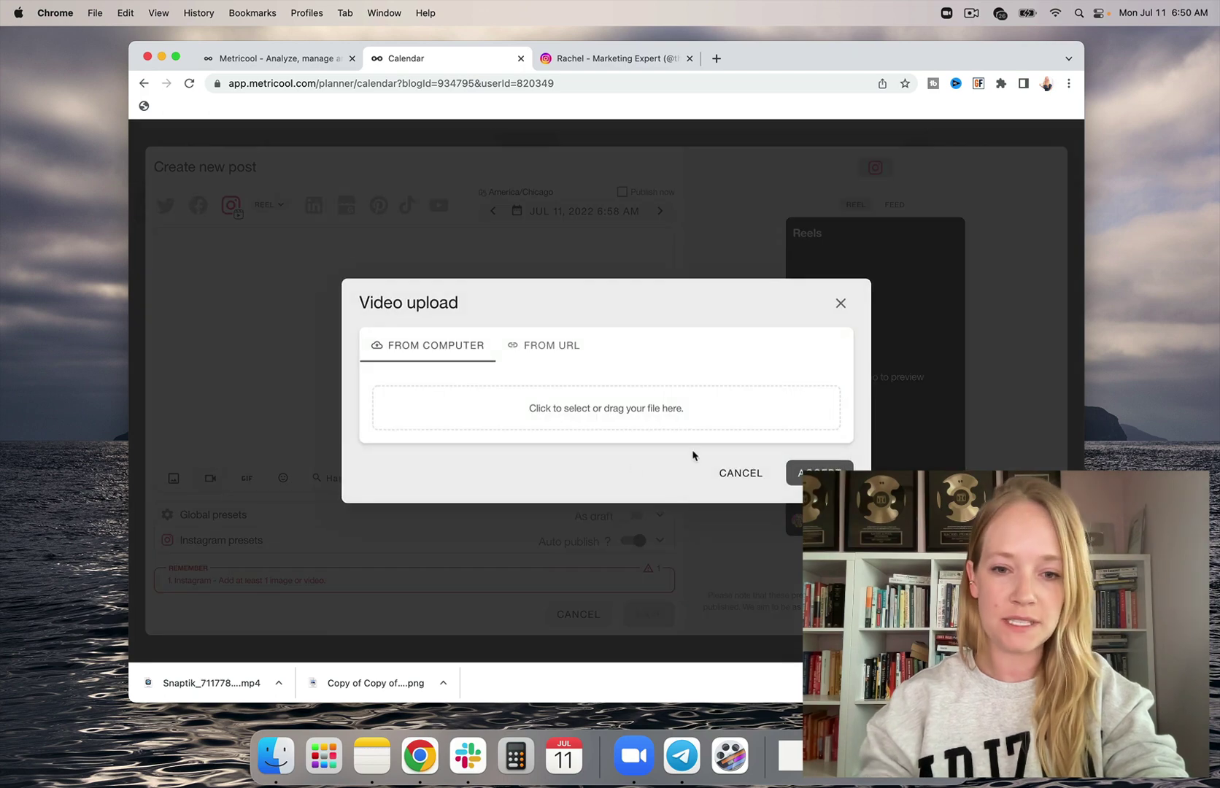
{"action": "left_click", "coordinate": [621, 410]}
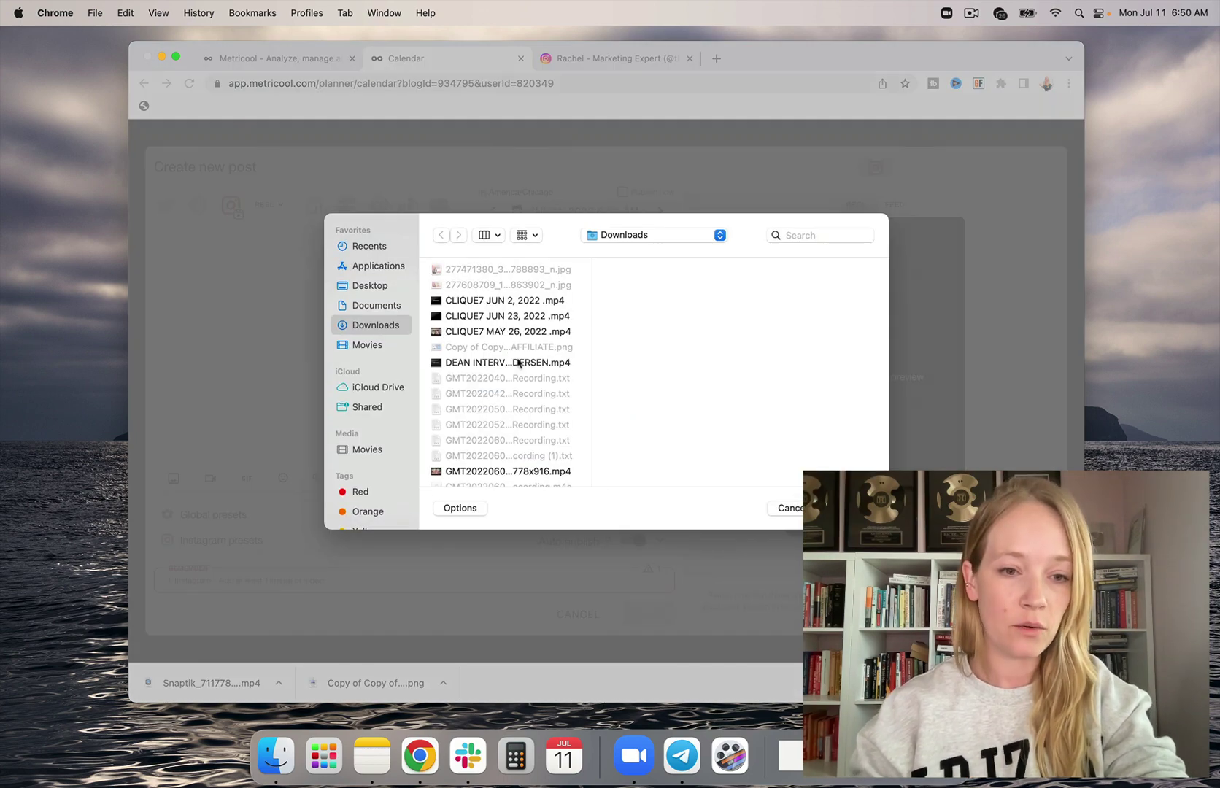
{"action": "scroll", "coordinate": [494, 349], "scroll_direction": "down", "scroll_amount": 15}
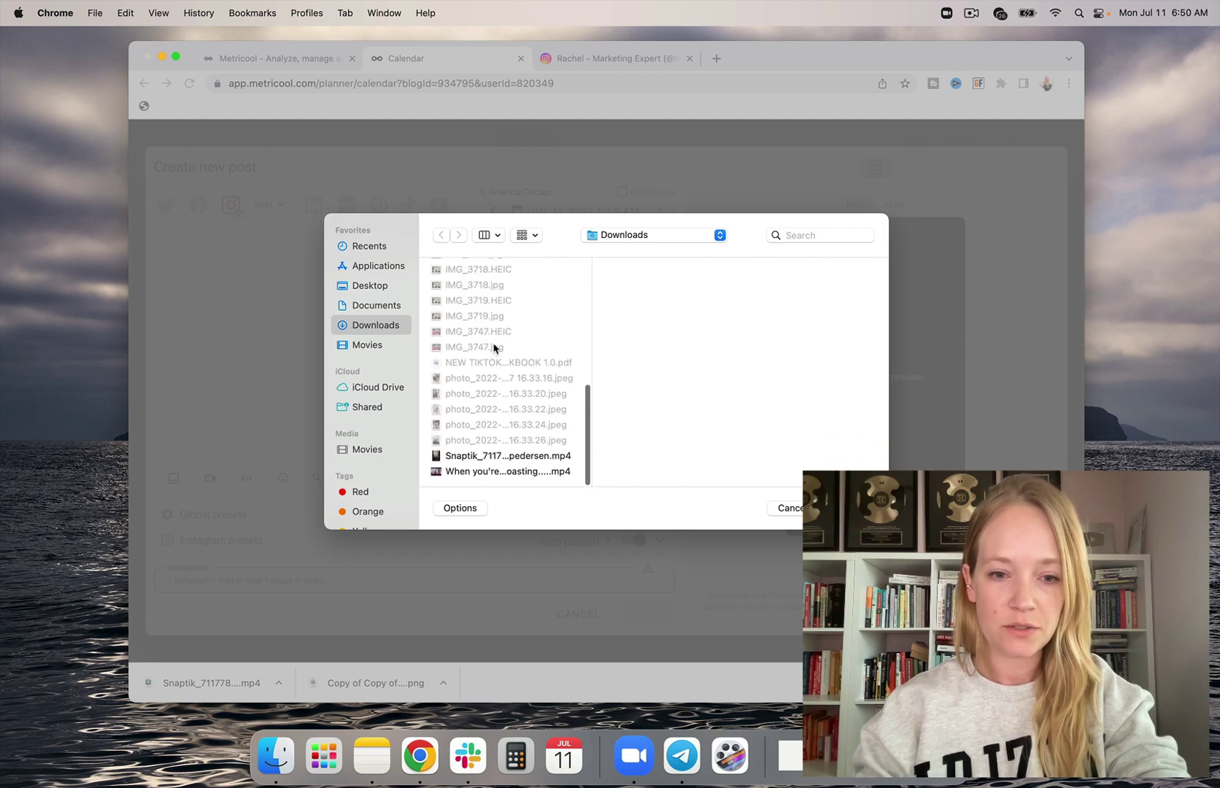
{"action": "left_click", "coordinate": [492, 457]}
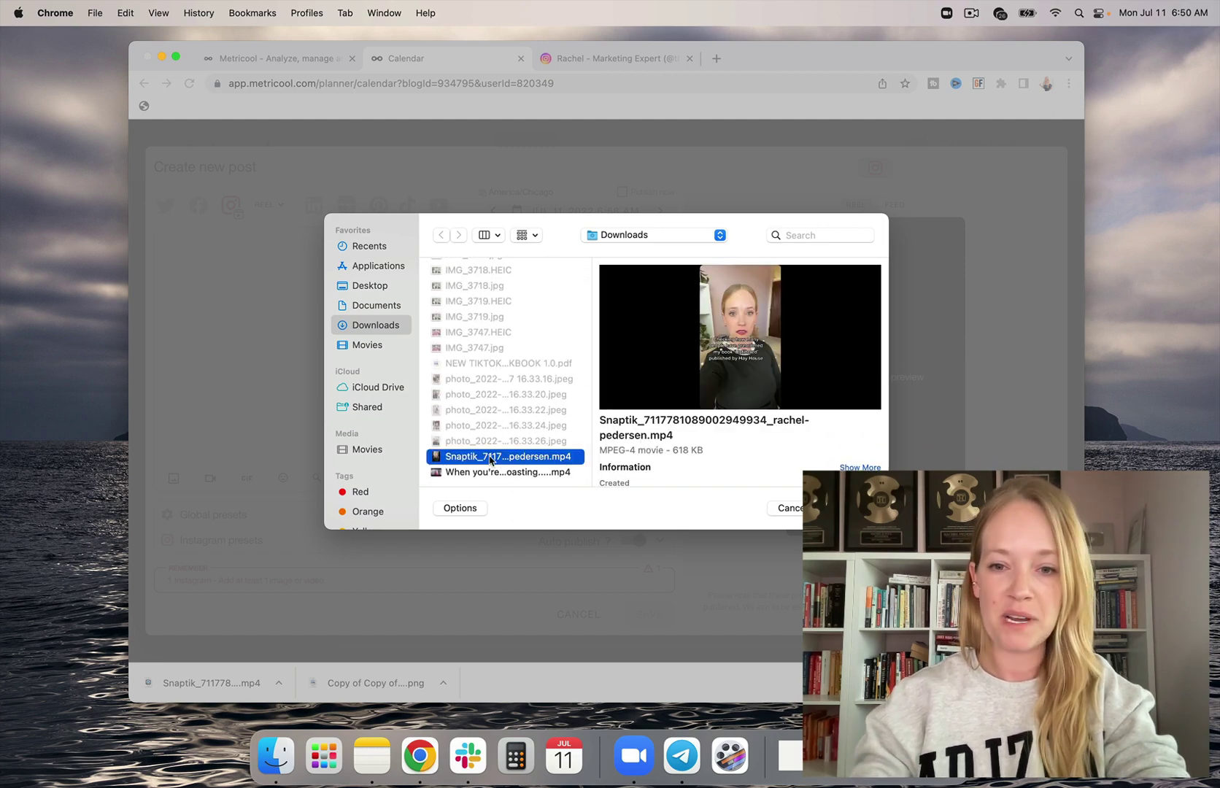
{"action": "double_click", "coordinate": [492, 457]}
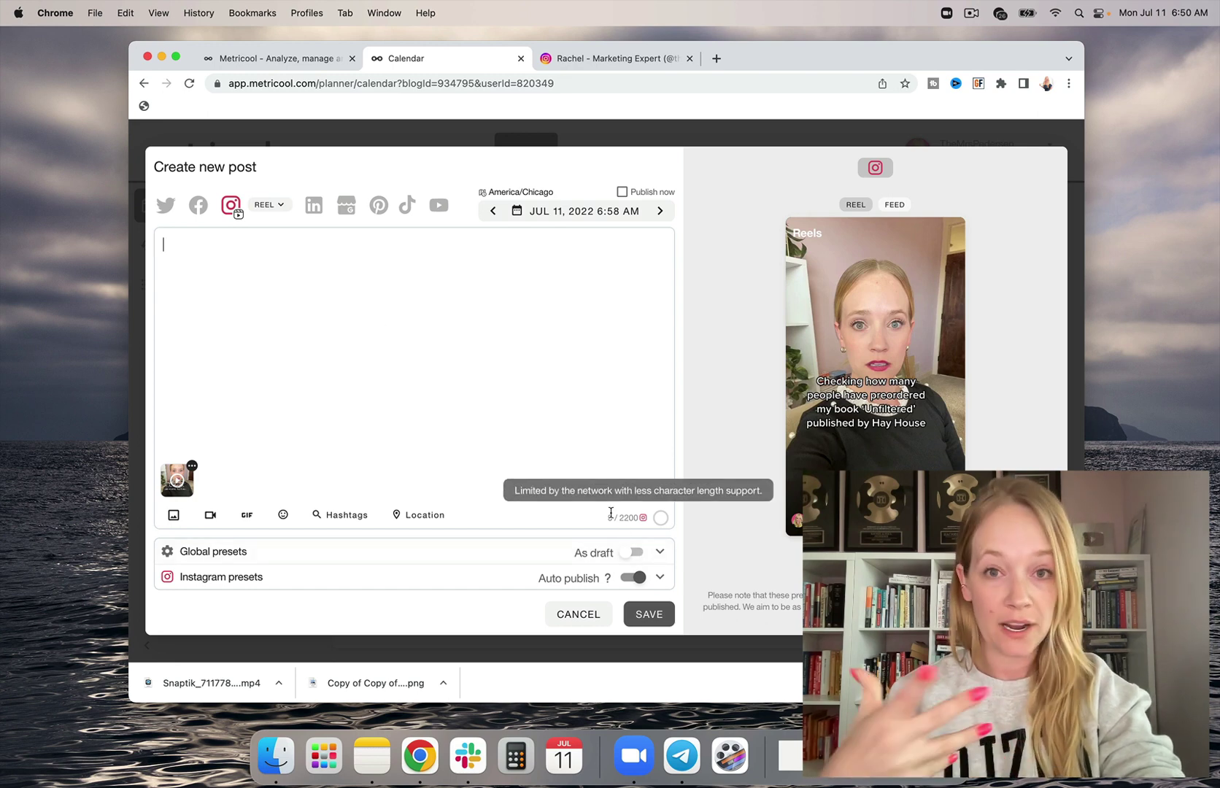
Step: Paste the copied TikTok caption and move its hashtags, starting at #writertok, into a separate paragraph
{"action": "left_click", "coordinate": [442, 349]}
{"action": "type", "text": "Yes, I actually wrote a book with Hay House - called ‘Unfiltered’ but this TikTok is wishful thinking (authors get why it’s not super likely to happen this early!!) #writertok #writersoftiktok #authorsoftiktok #piratingbooks #books #author #reader #booktok #bookrecommendations #bookrecs #nonfiction #bookish #readinglist"}
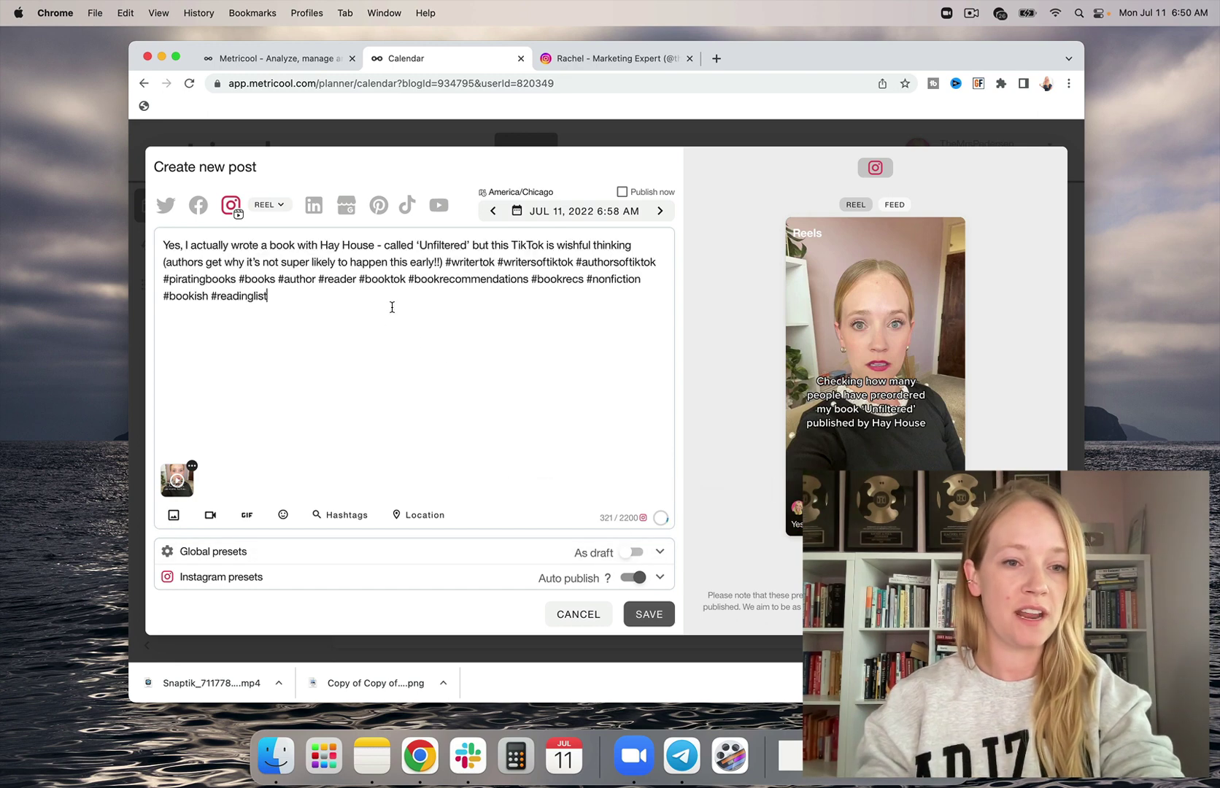
{"action": "left_click", "coordinate": [445, 261]}
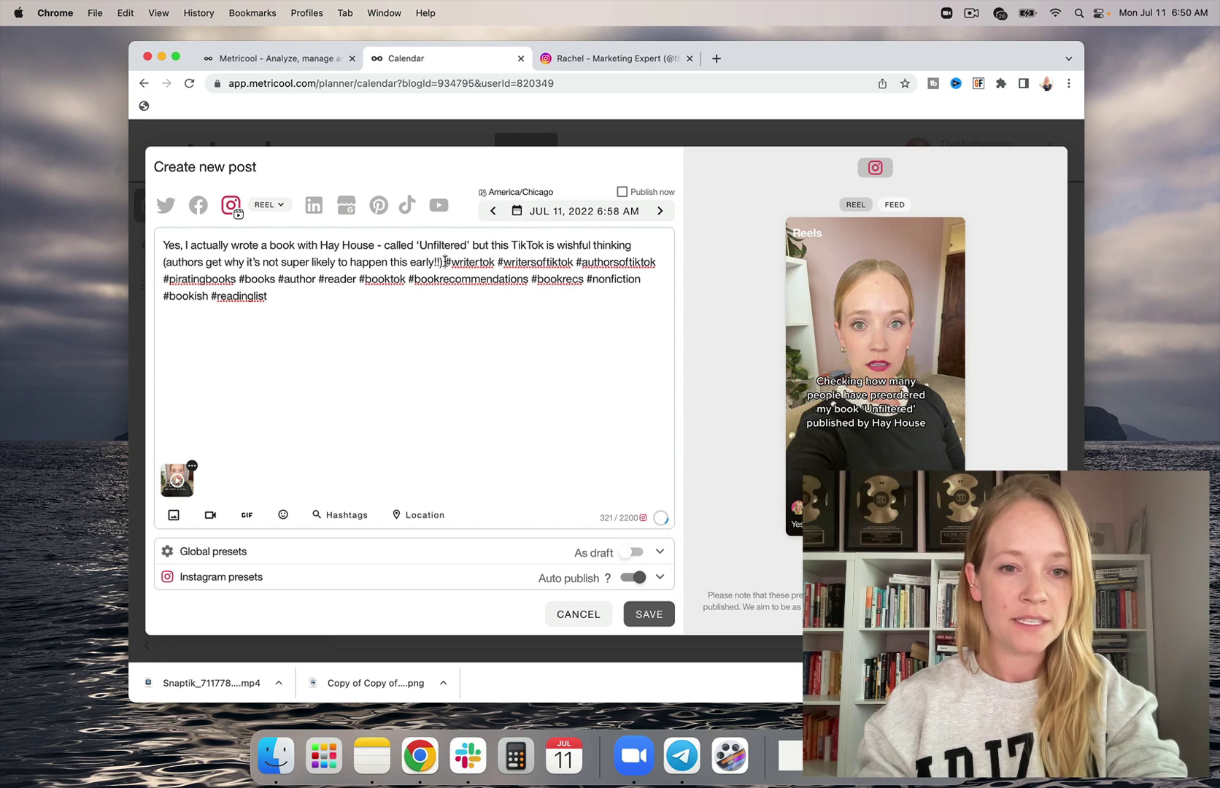
{"action": "key", "text": "Return"}
{"action": "key", "text": "Return"}
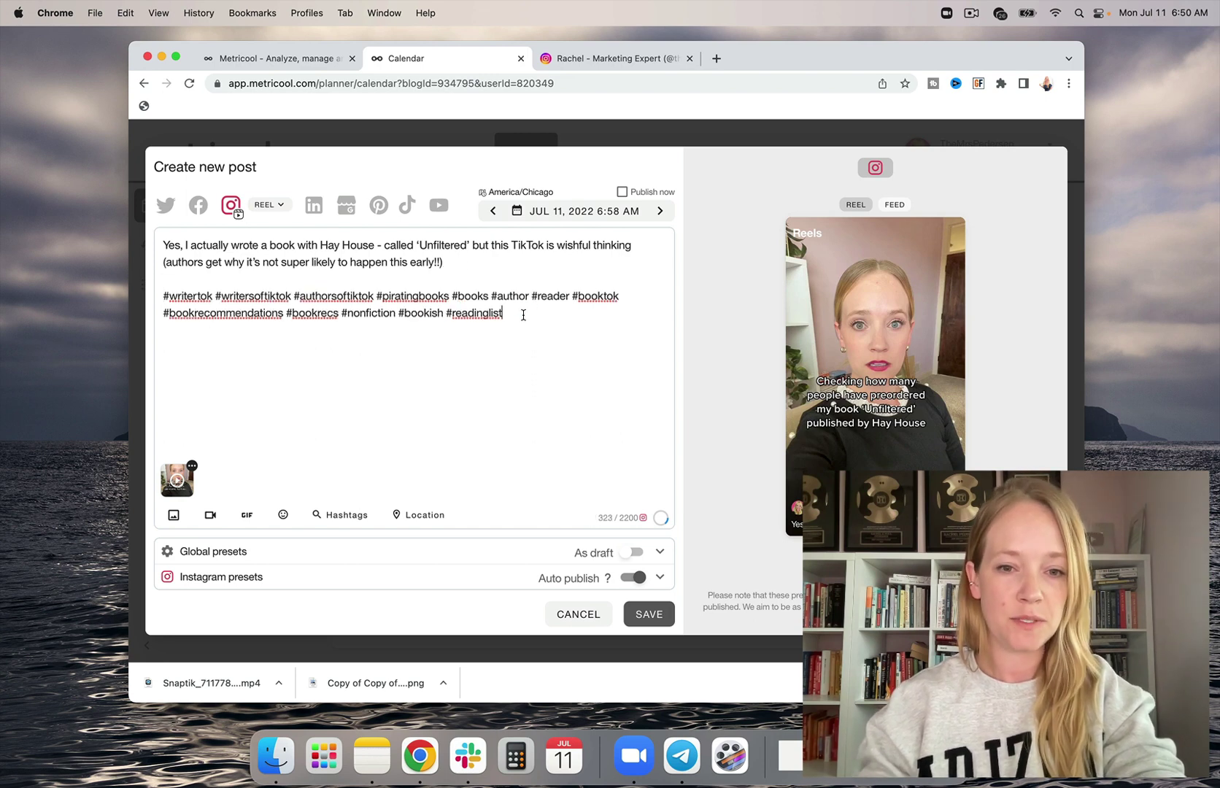
{"action": "type", "text": "#"}
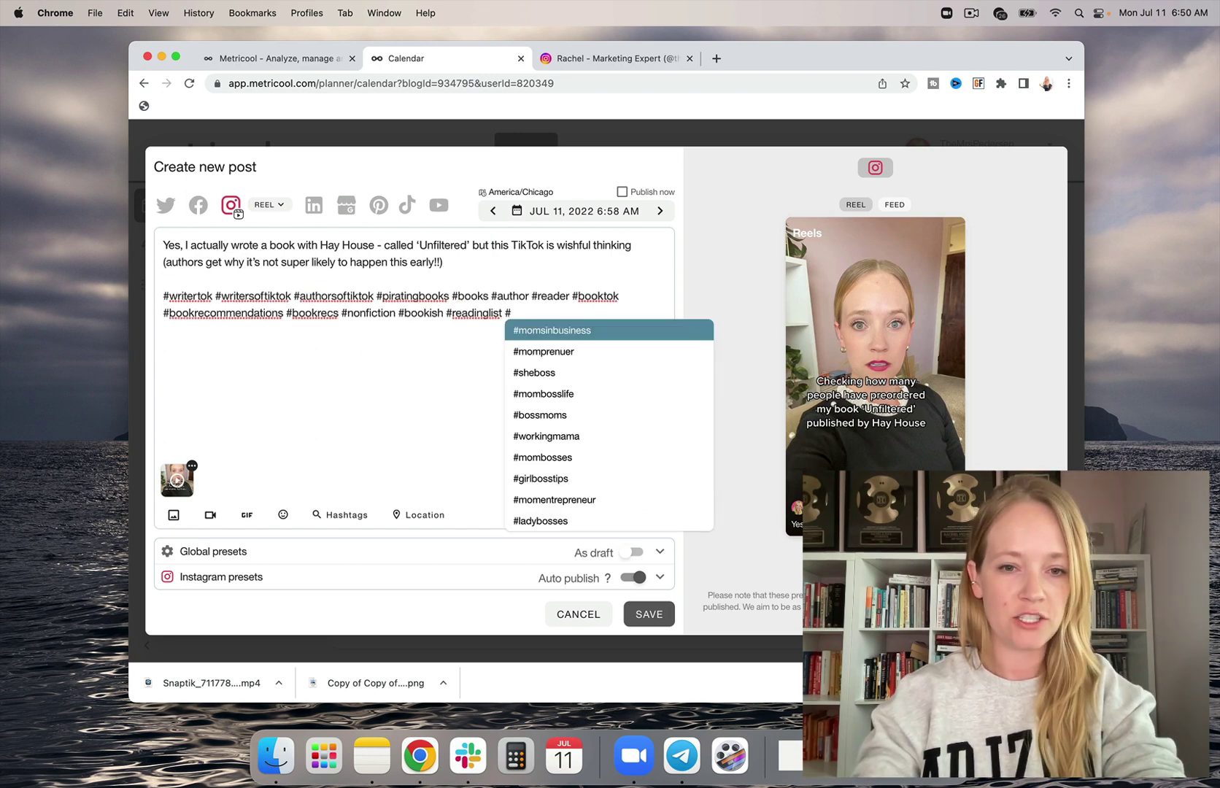
{"action": "key", "text": "BackSpace"}
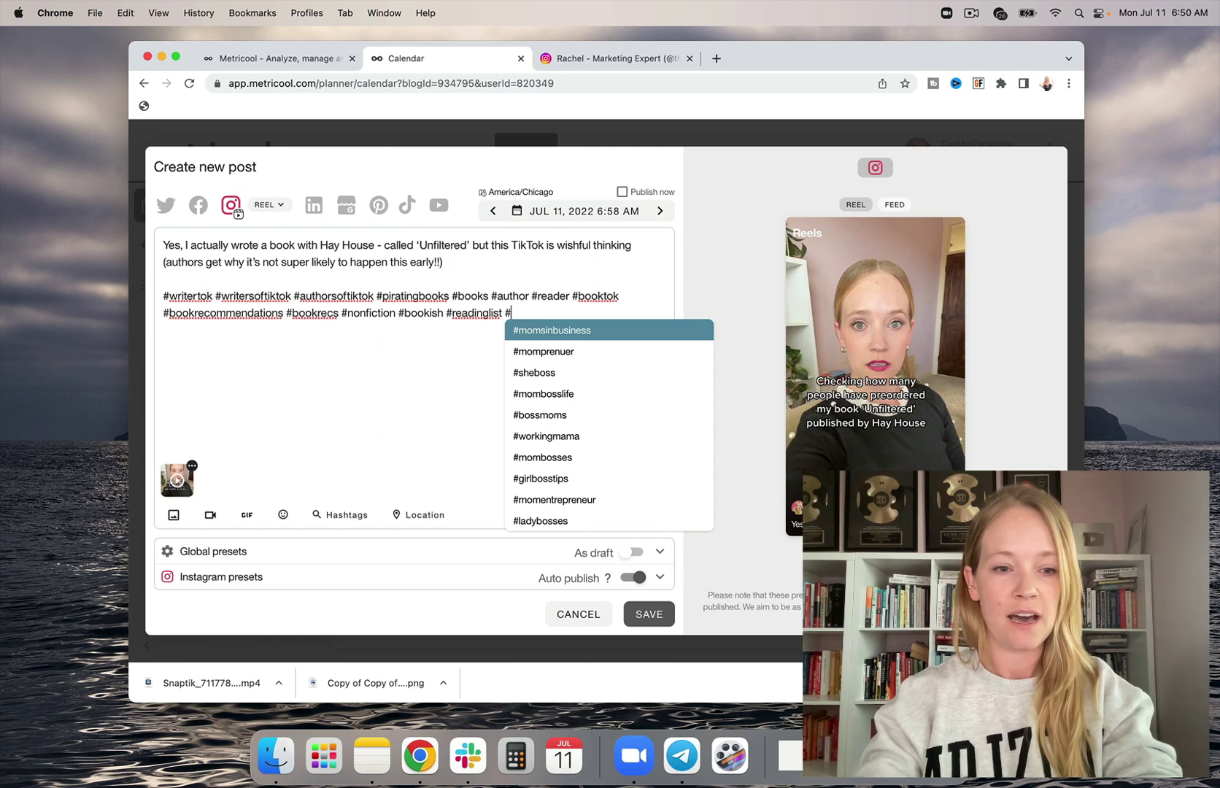
{"action": "key", "text": "BackSpace"}
Step: Search hashtags for 'nonfiction' and add #nonfictionbooks to the caption
{"action": "left_click", "coordinate": [343, 514]}
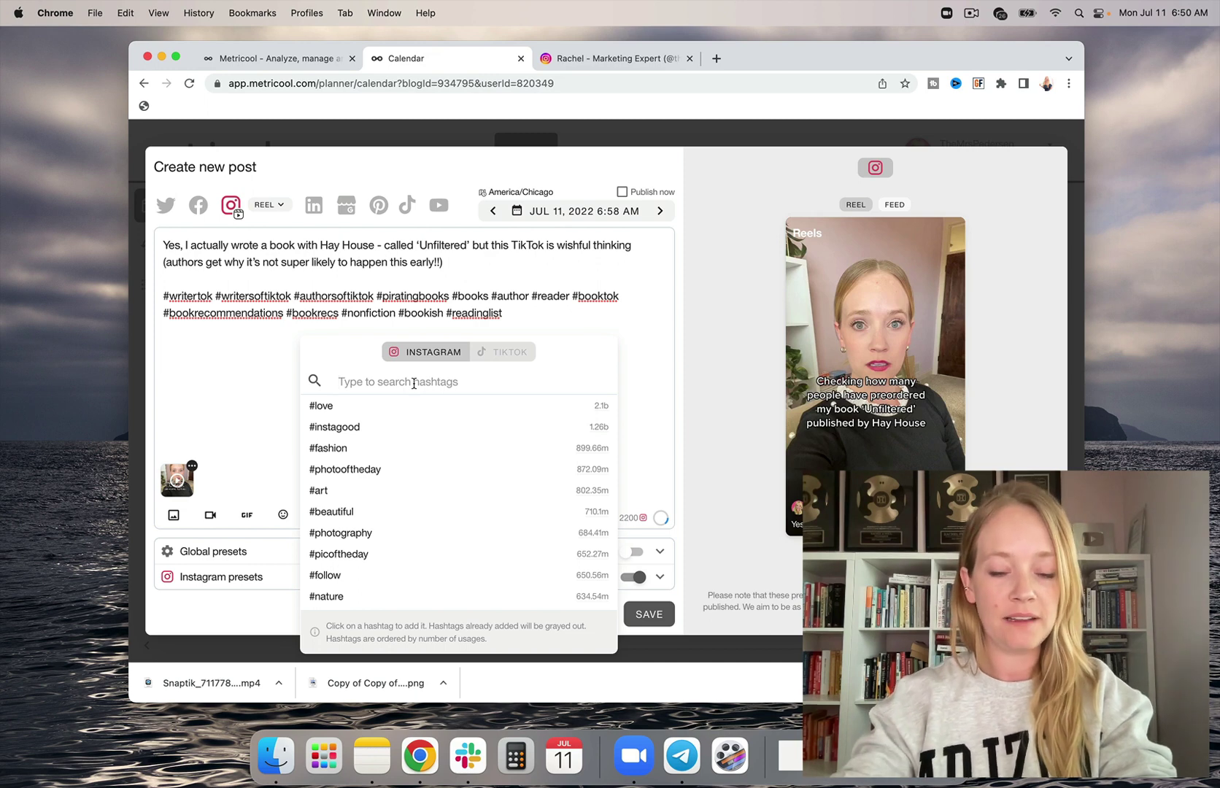
{"action": "type", "text": "book"}
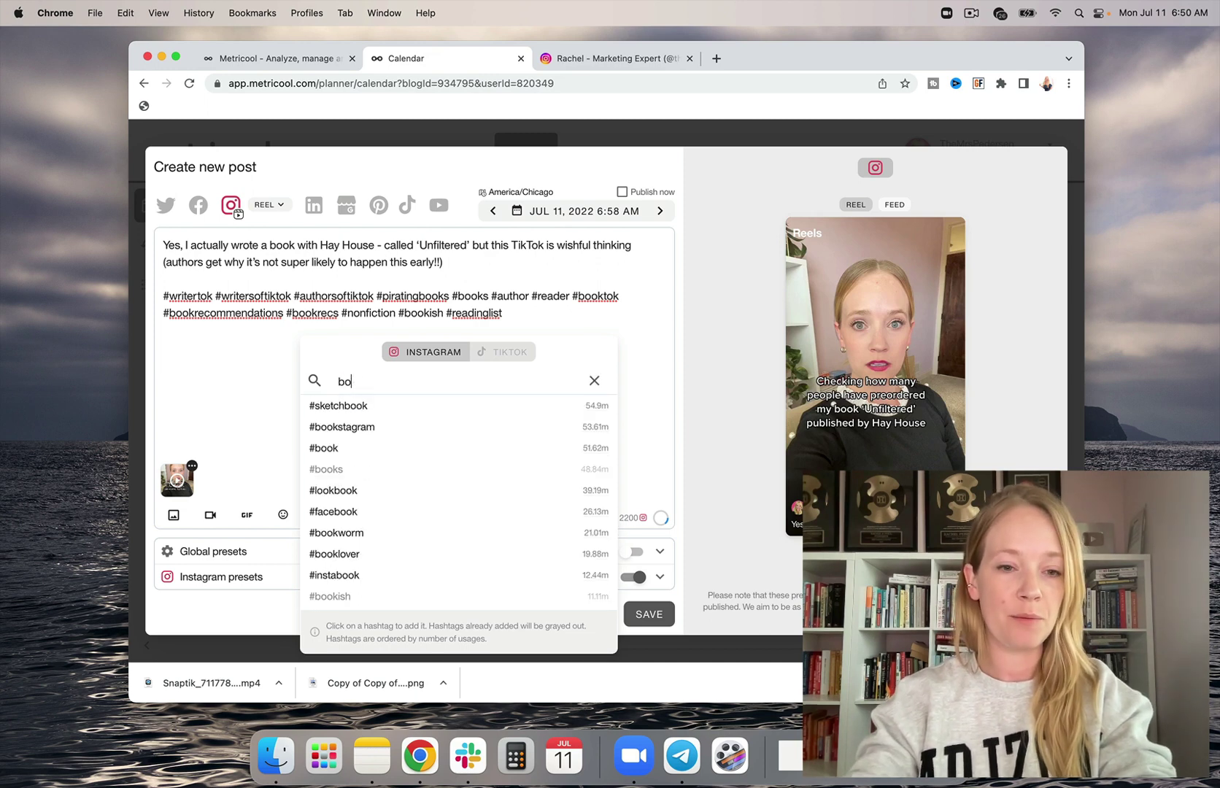
{"action": "key", "text": "BackSpace"}
{"action": "key", "text": "BackSpace"}
{"action": "type", "text": "nonfictio"}
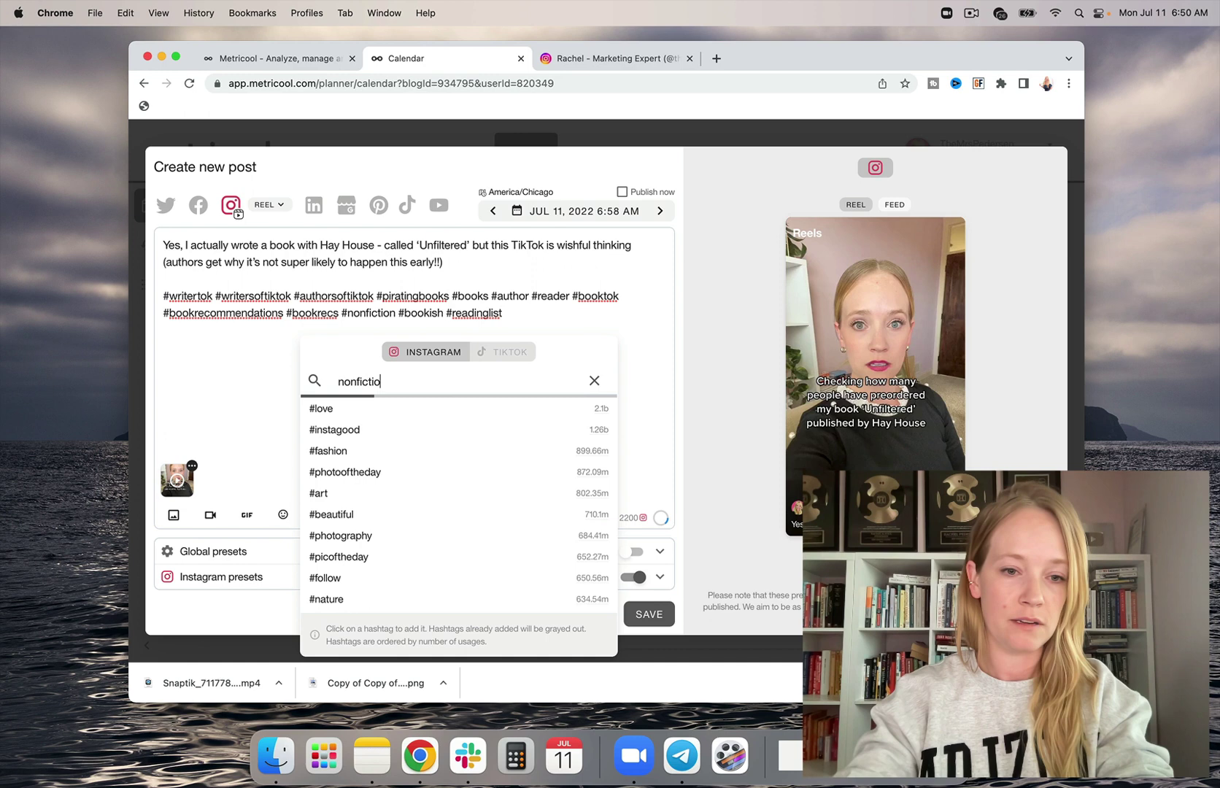
{"action": "type", "text": "n"}
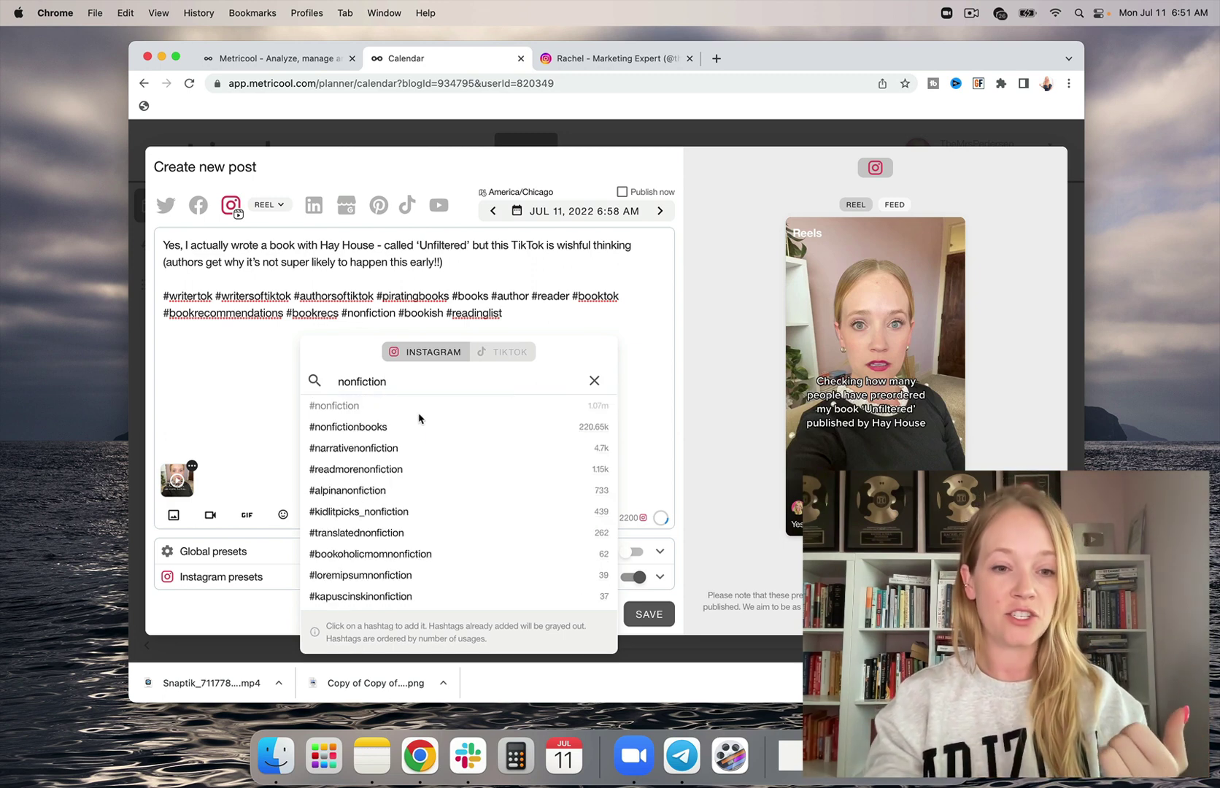
{"action": "left_click", "coordinate": [377, 426]}
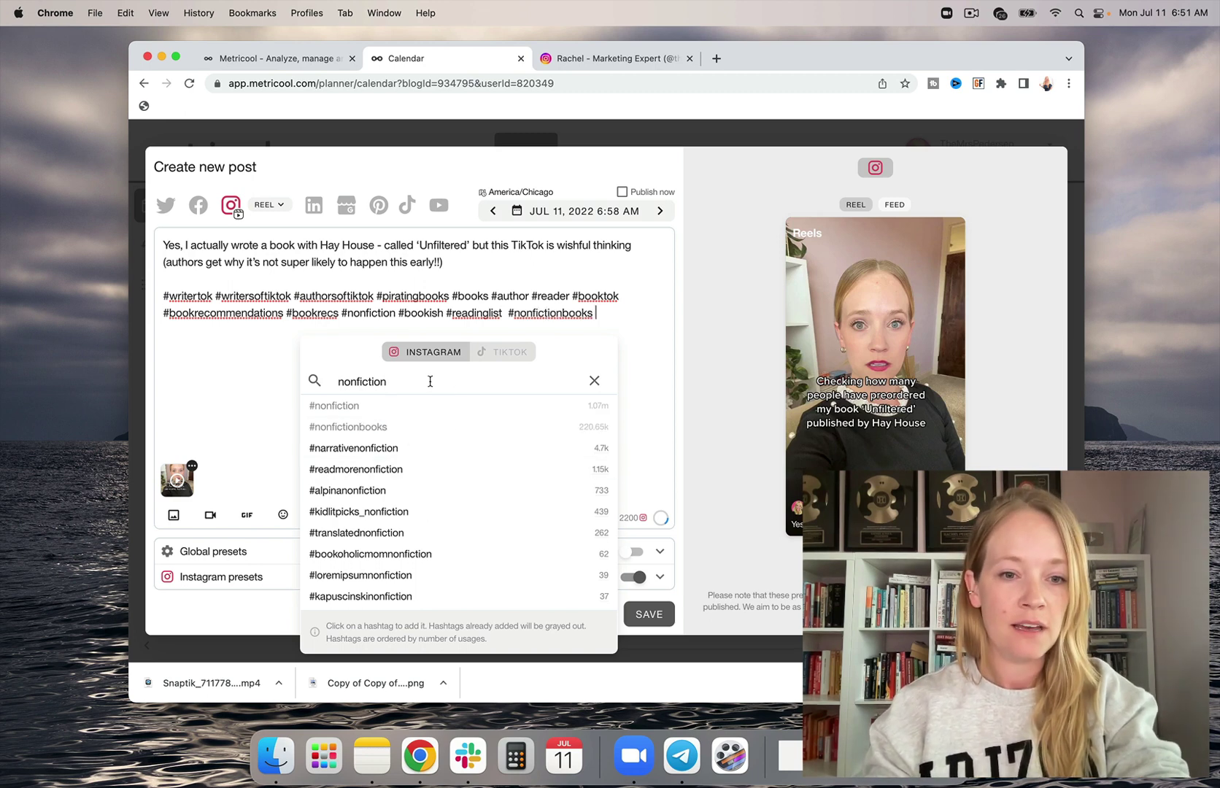
Step: Search 'books' and add #bookstagrammer, #booksofinstagram, #bookshelf, #instabooks, #igbooks, #lovebooks and #bookshop
{"action": "left_click_drag", "start_coordinate": [430, 381], "coordinate": [337, 381]}
{"action": "type", "text": "bo"}
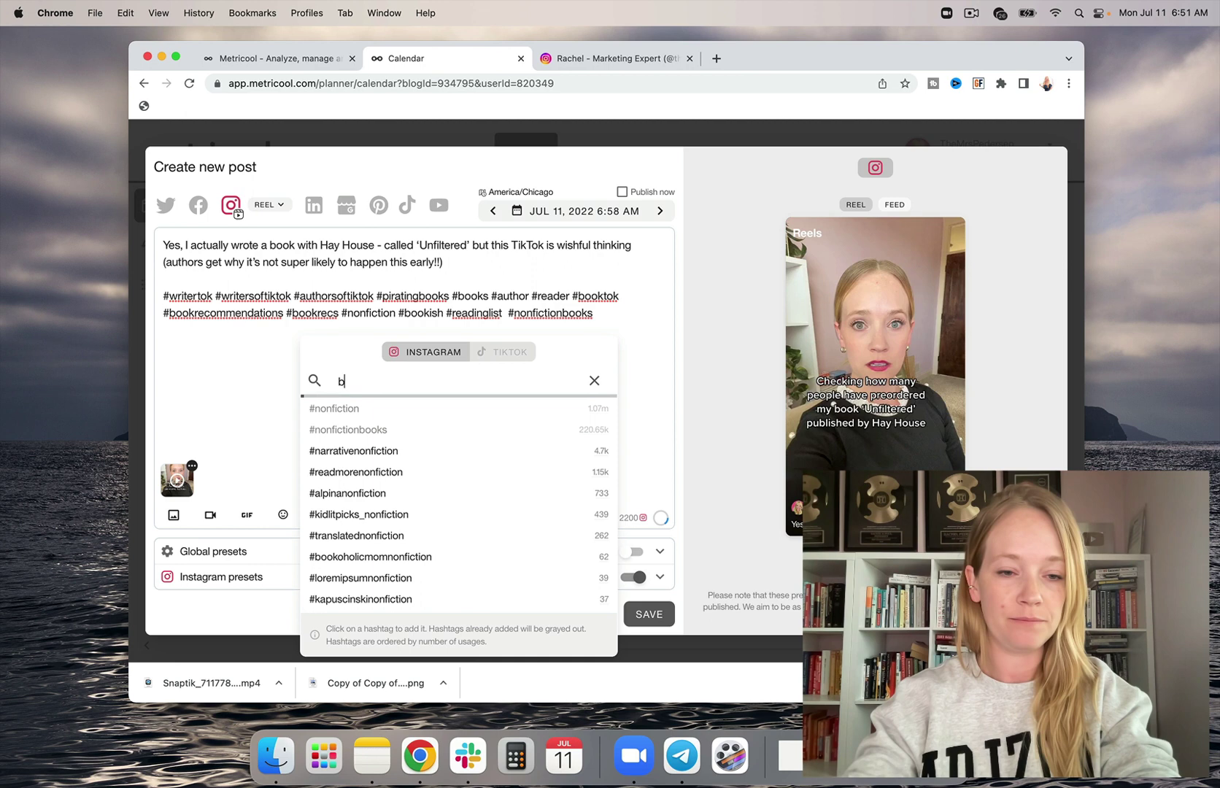
{"action": "key", "text": "BackSpace"}
{"action": "key", "text": "BackSpace"}
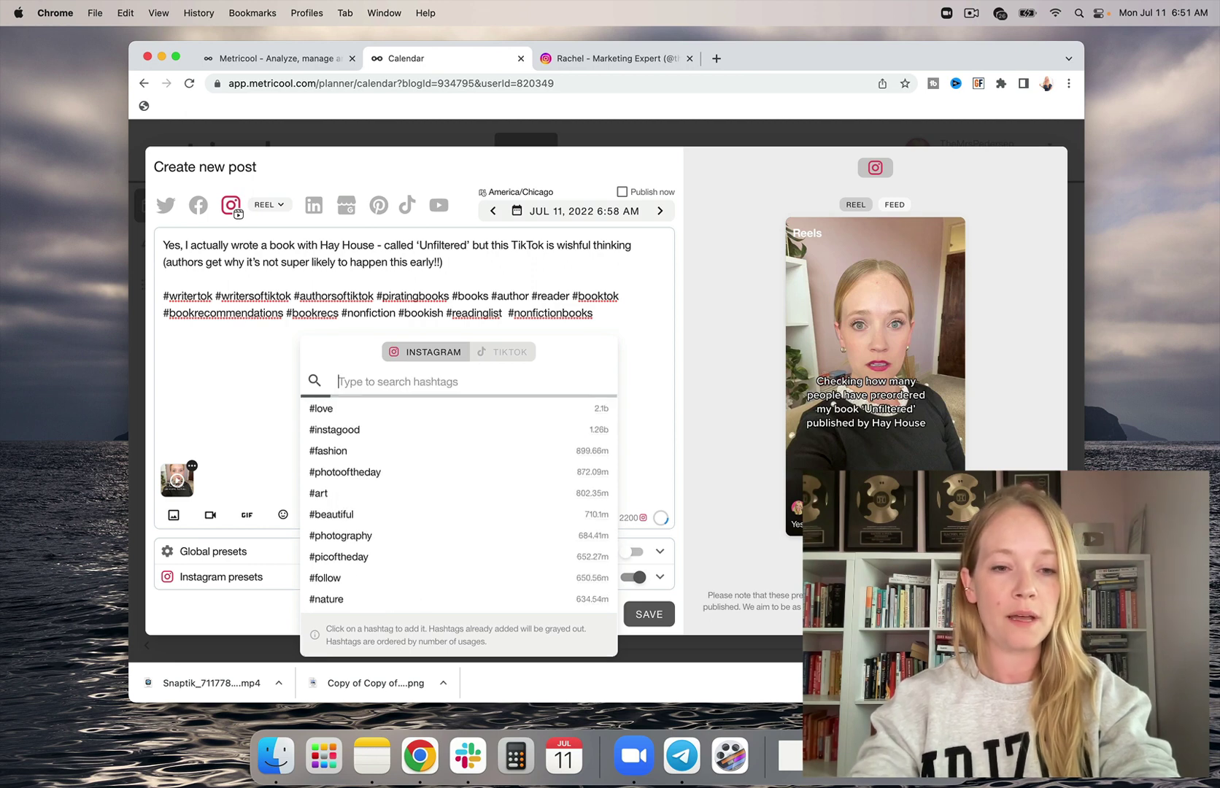
{"action": "type", "text": "books"}
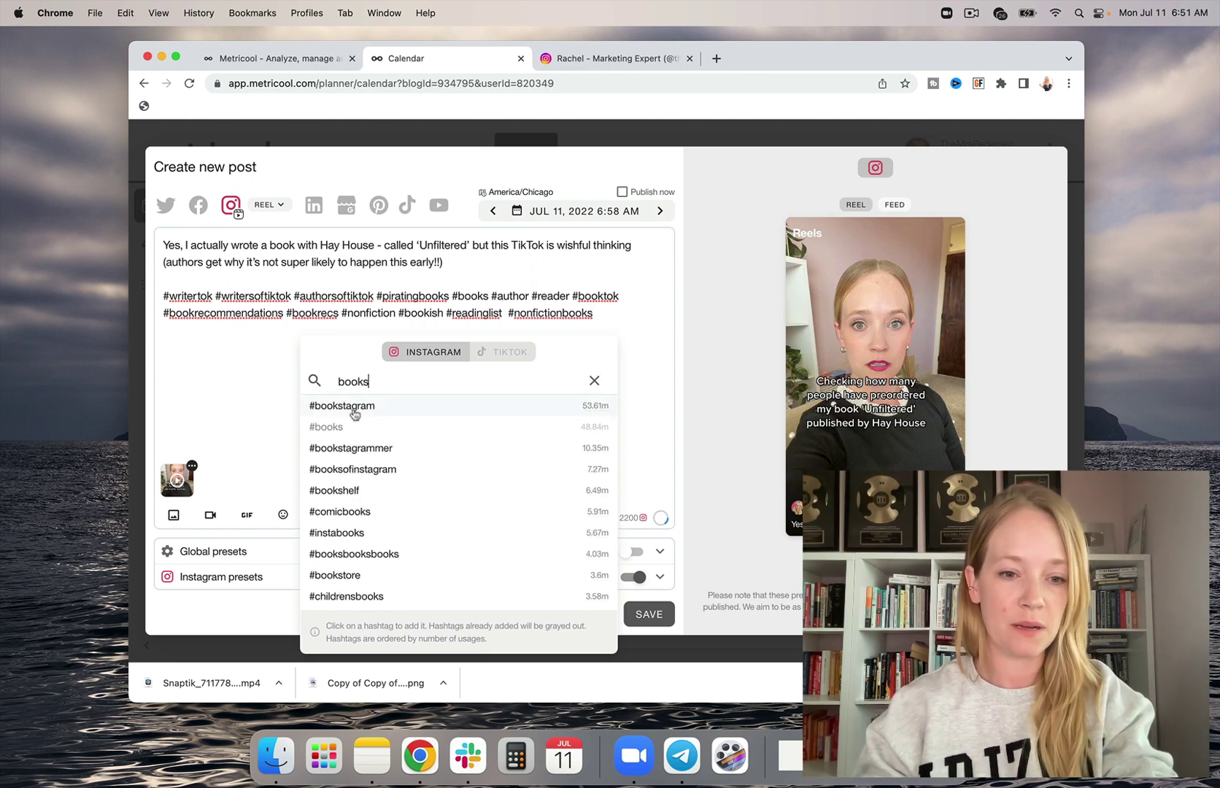
{"action": "left_click", "coordinate": [361, 450]}
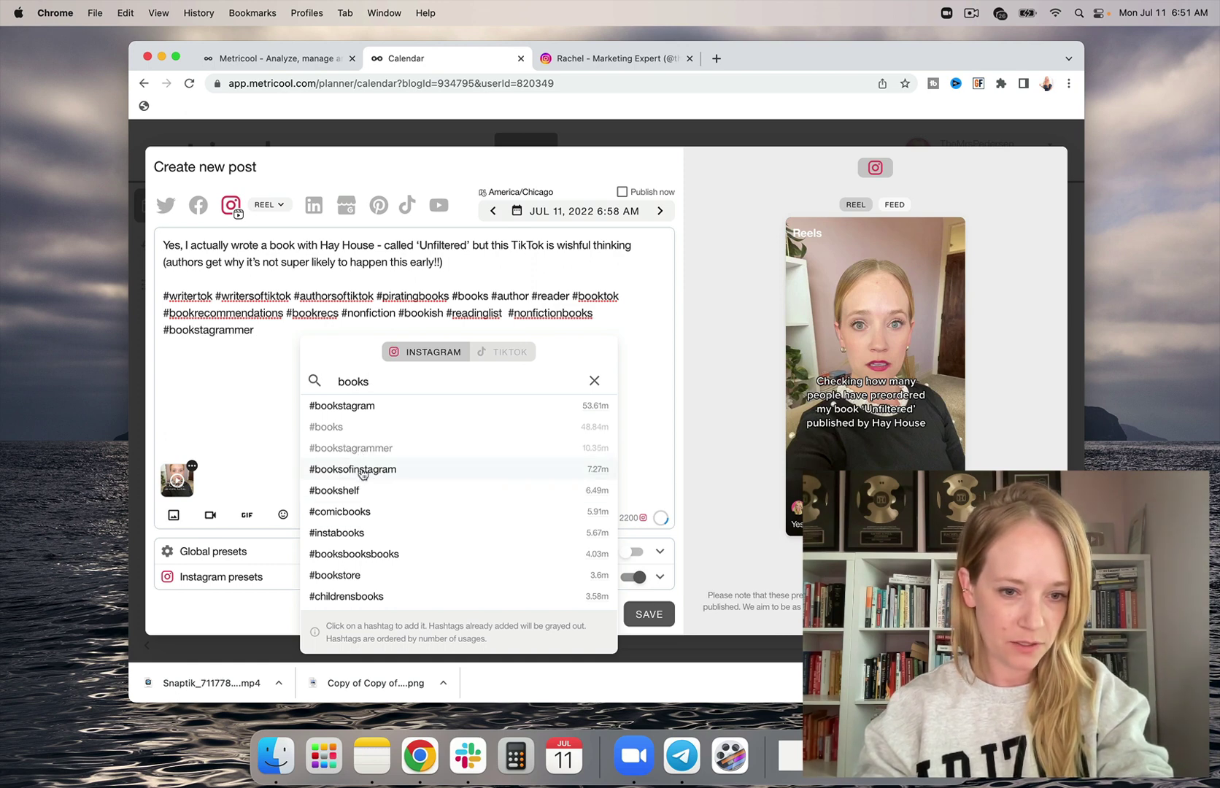
{"action": "left_click", "coordinate": [363, 473]}
{"action": "left_click", "coordinate": [348, 493]}
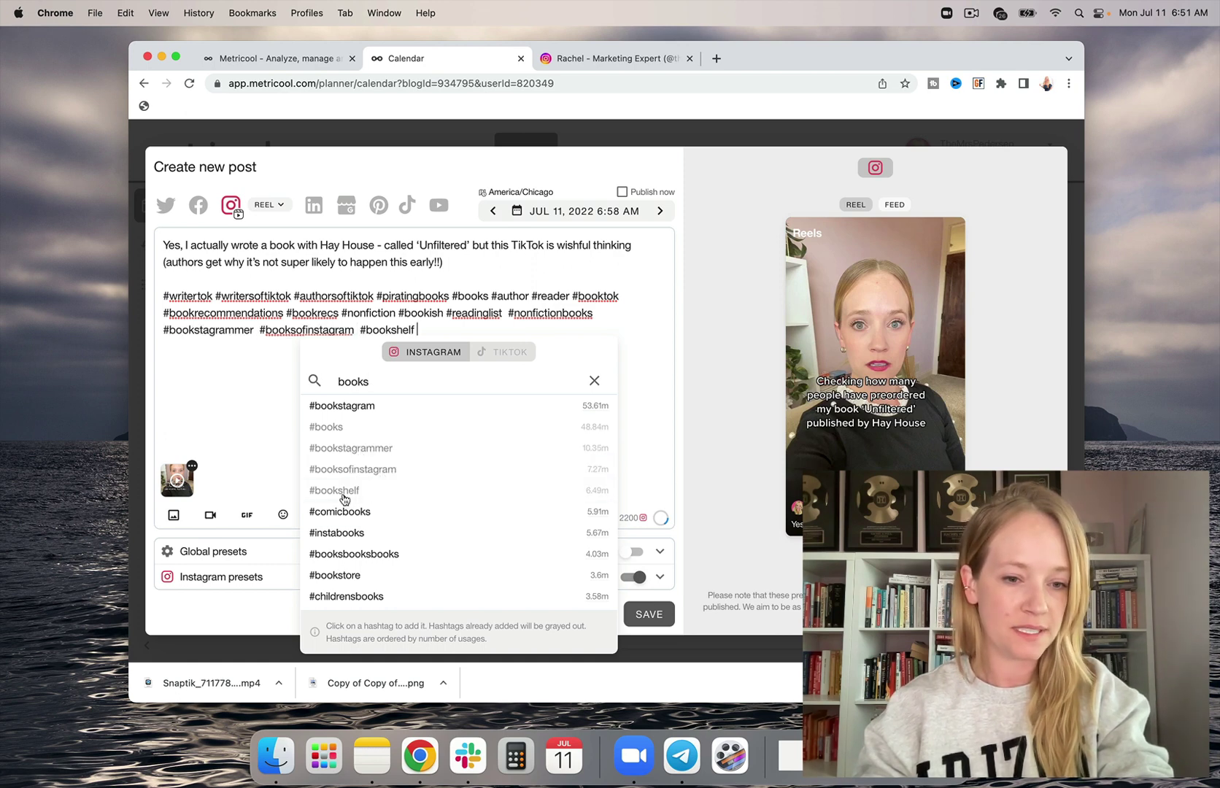
{"action": "left_click", "coordinate": [348, 539]}
{"action": "scroll", "coordinate": [390, 520], "scroll_direction": "down", "scroll_amount": 3}
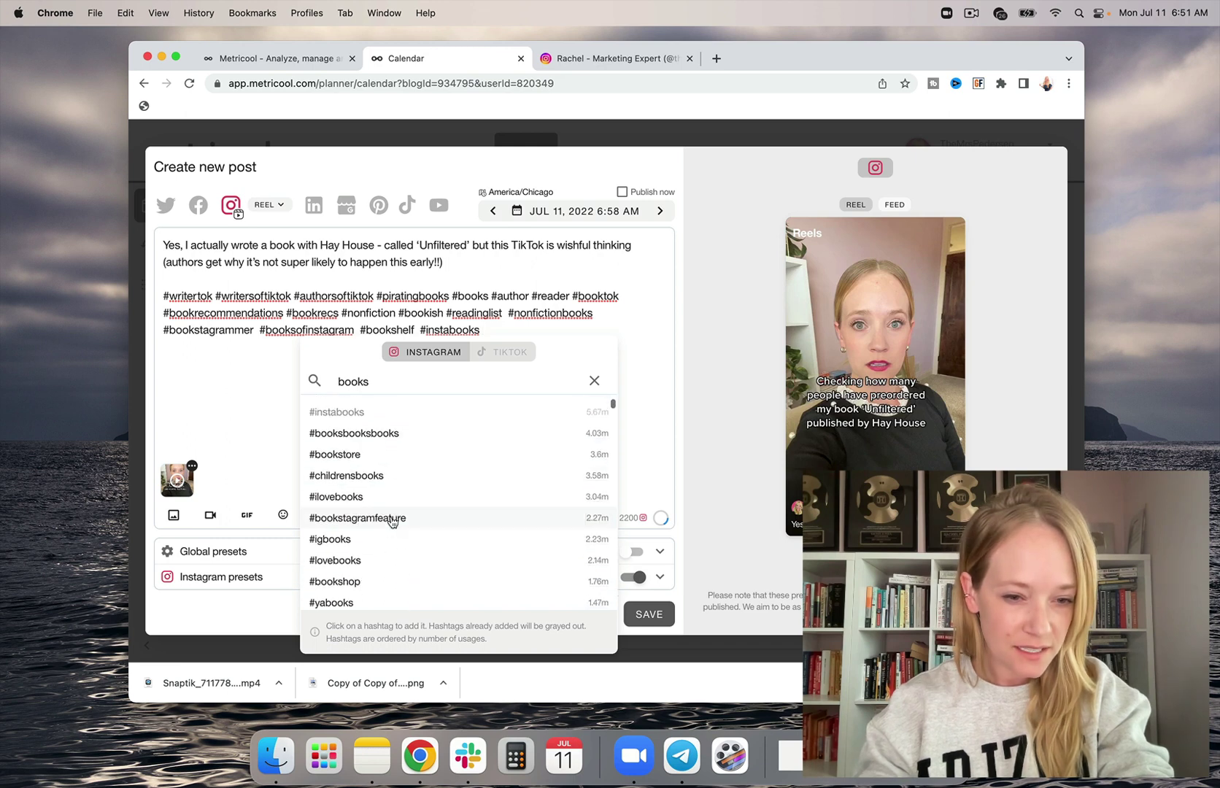
{"action": "left_click", "coordinate": [343, 539]}
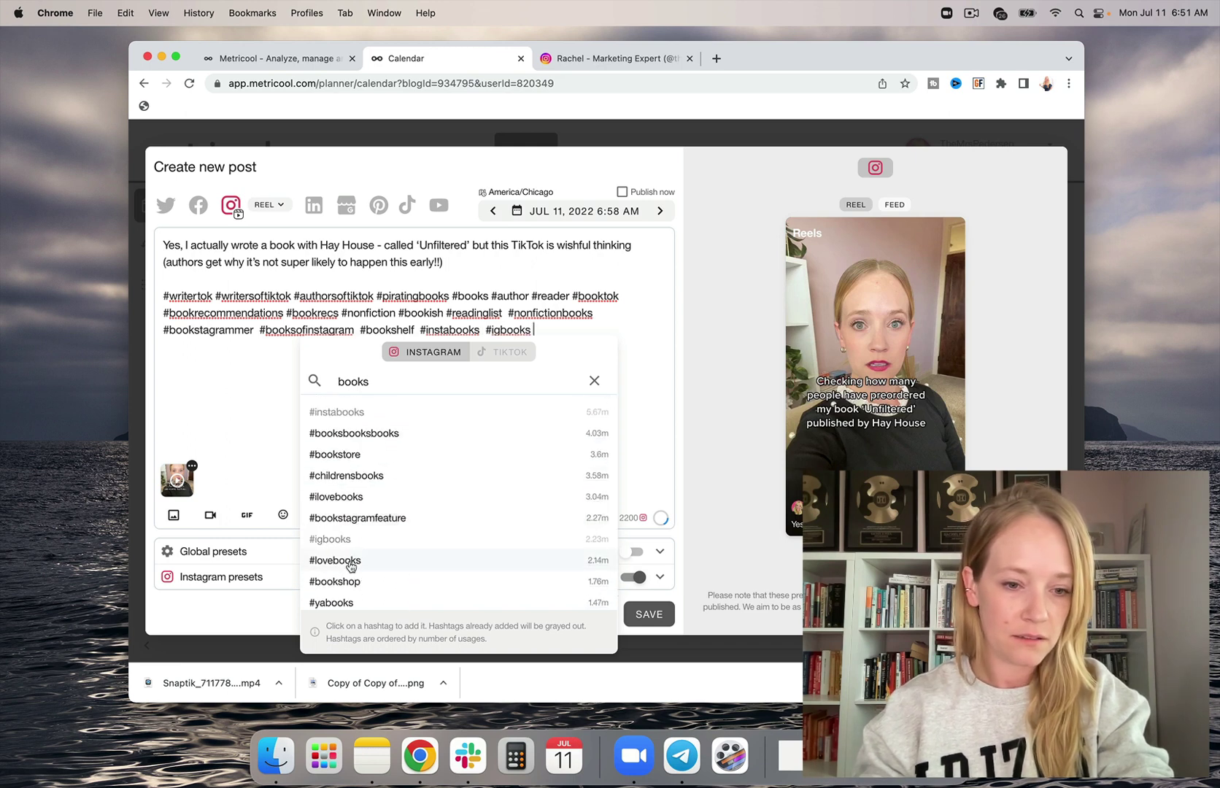
{"action": "left_click", "coordinate": [347, 561]}
{"action": "left_click", "coordinate": [348, 581]}
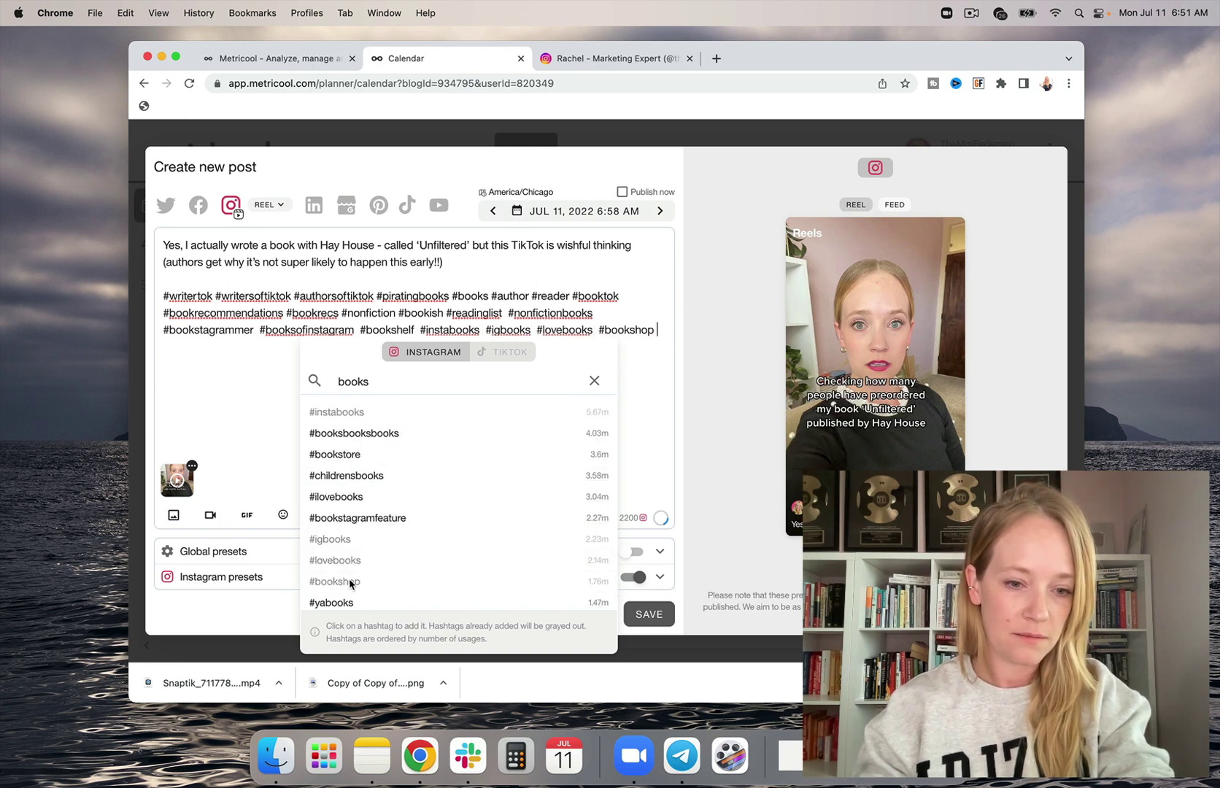
{"action": "left_click", "coordinate": [631, 289]}
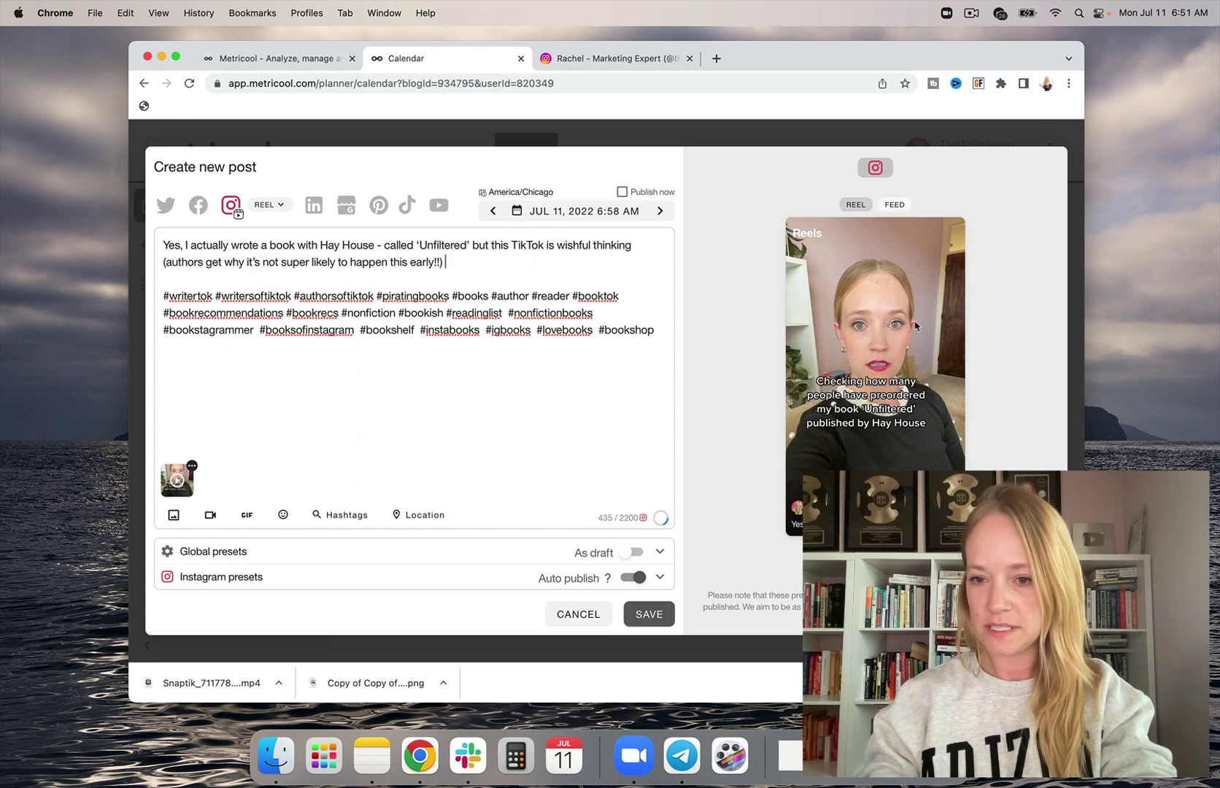
Step: Preview the post in the profile Feed view, then return to the Reel preview
{"action": "left_click", "coordinate": [896, 206]}
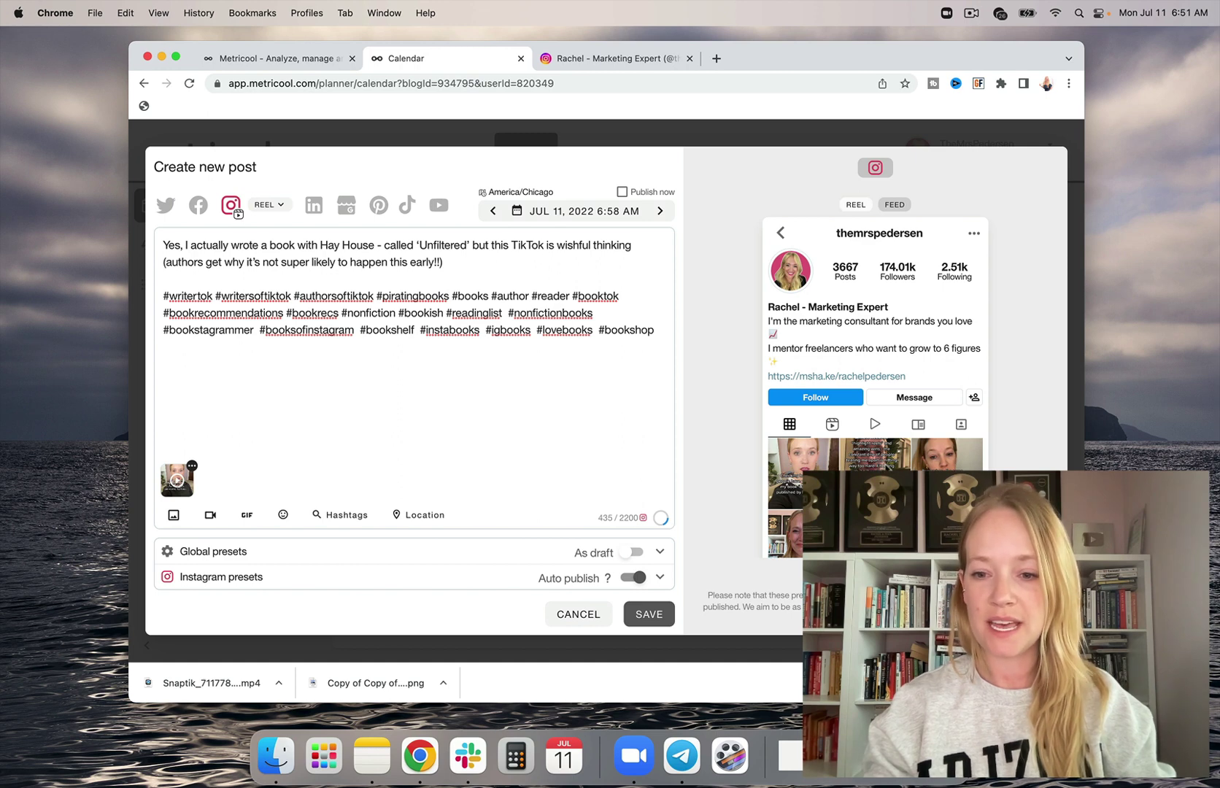
{"action": "scroll", "coordinate": [887, 465], "scroll_direction": "down", "scroll_amount": 5}
{"action": "scroll", "coordinate": [888, 465], "scroll_direction": "up", "scroll_amount": 5}
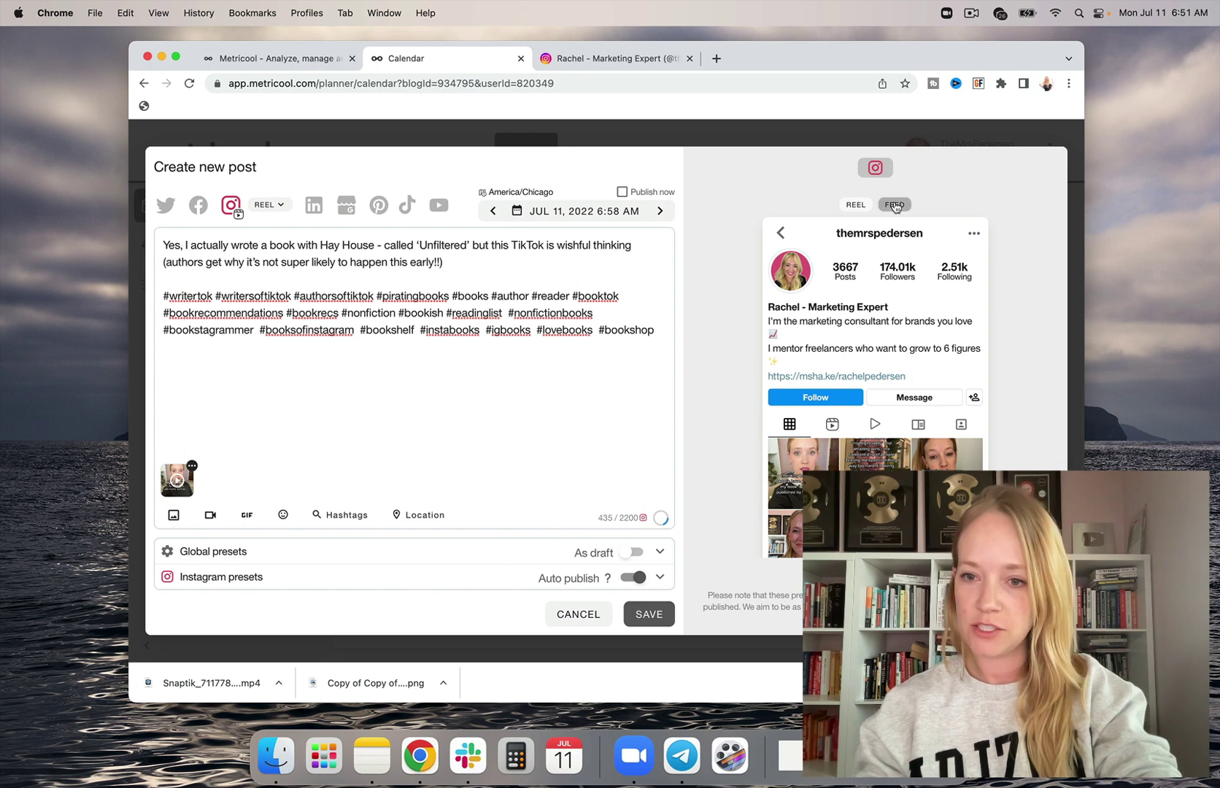
{"action": "left_click", "coordinate": [848, 208]}
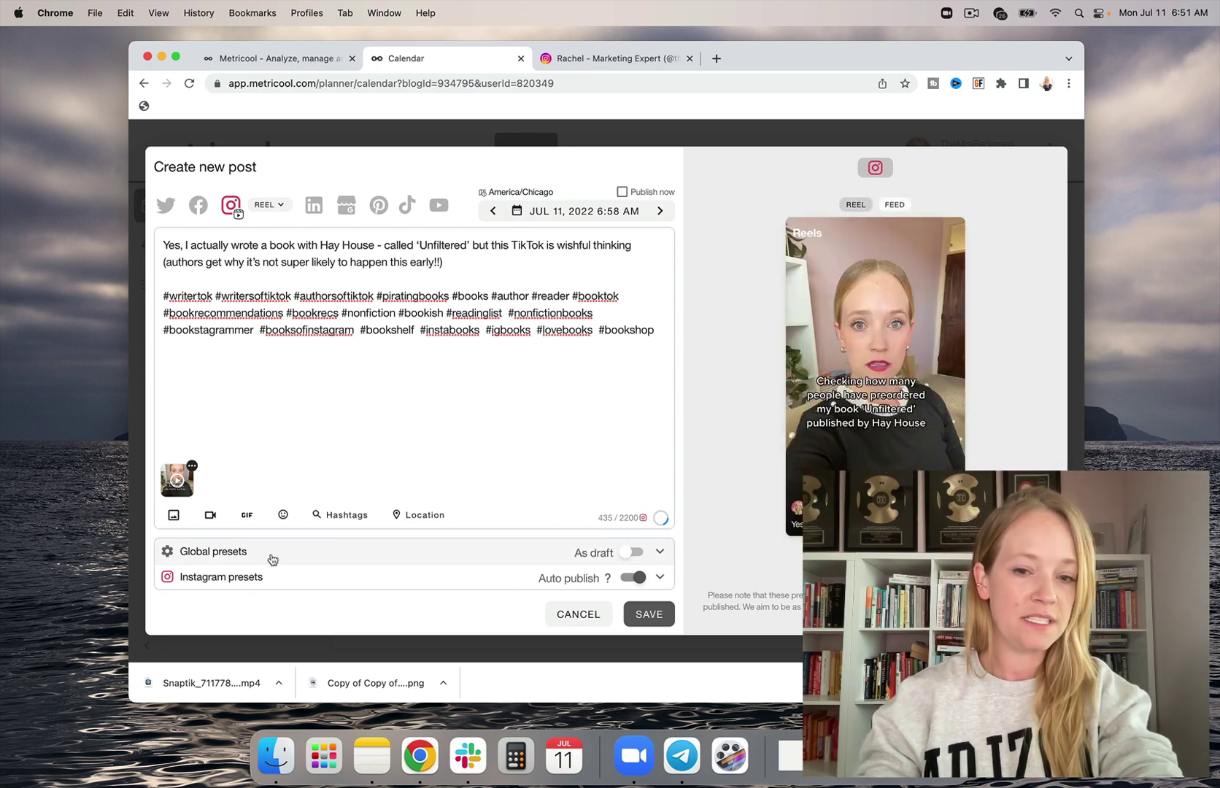
Step: Turn on Publish now in the Instagram options and save the Reel post
{"action": "left_click", "coordinate": [265, 579]}
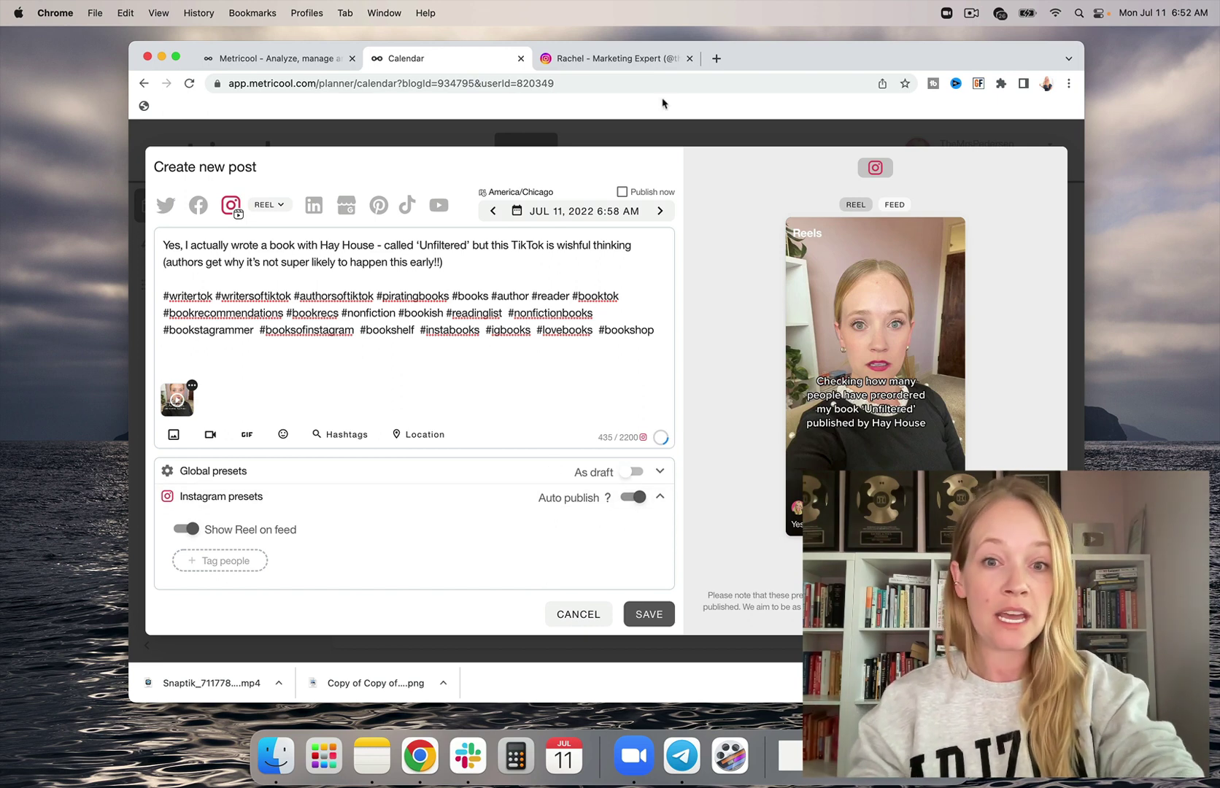
{"action": "left_click", "coordinate": [622, 192]}
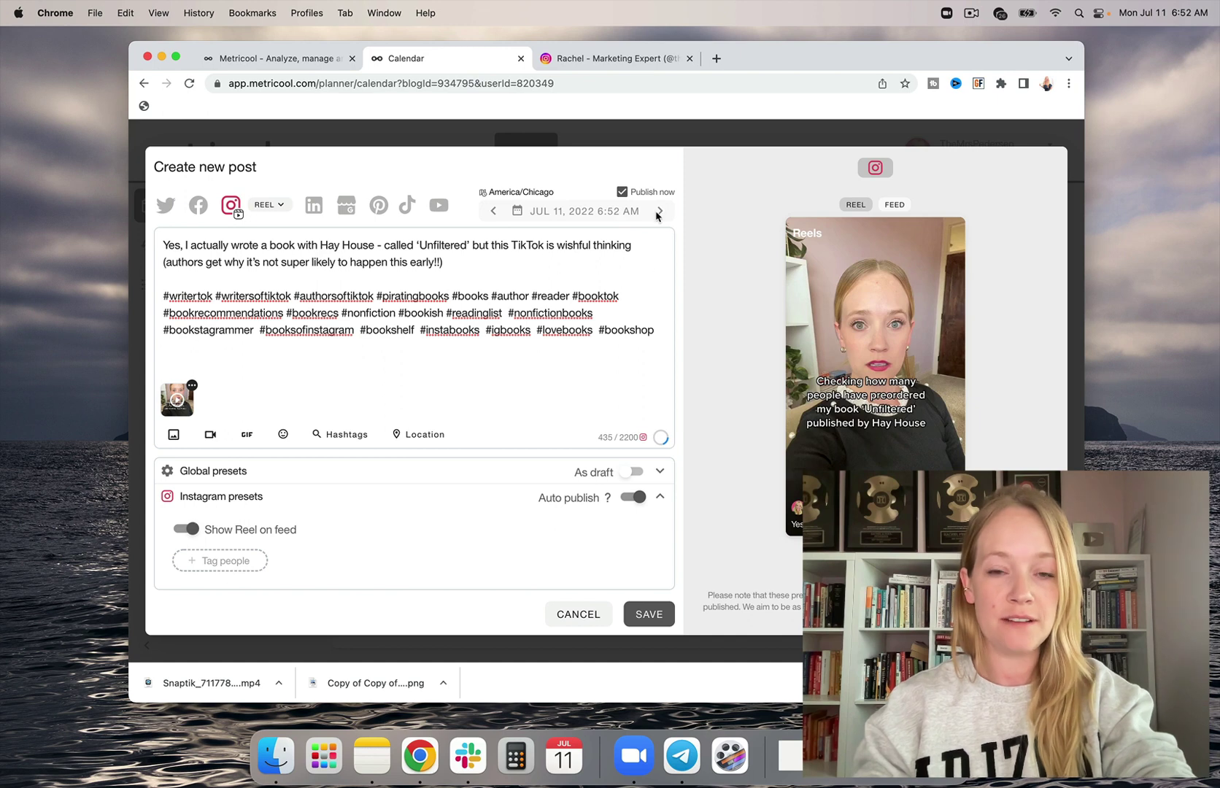
{"action": "left_click", "coordinate": [649, 617]}
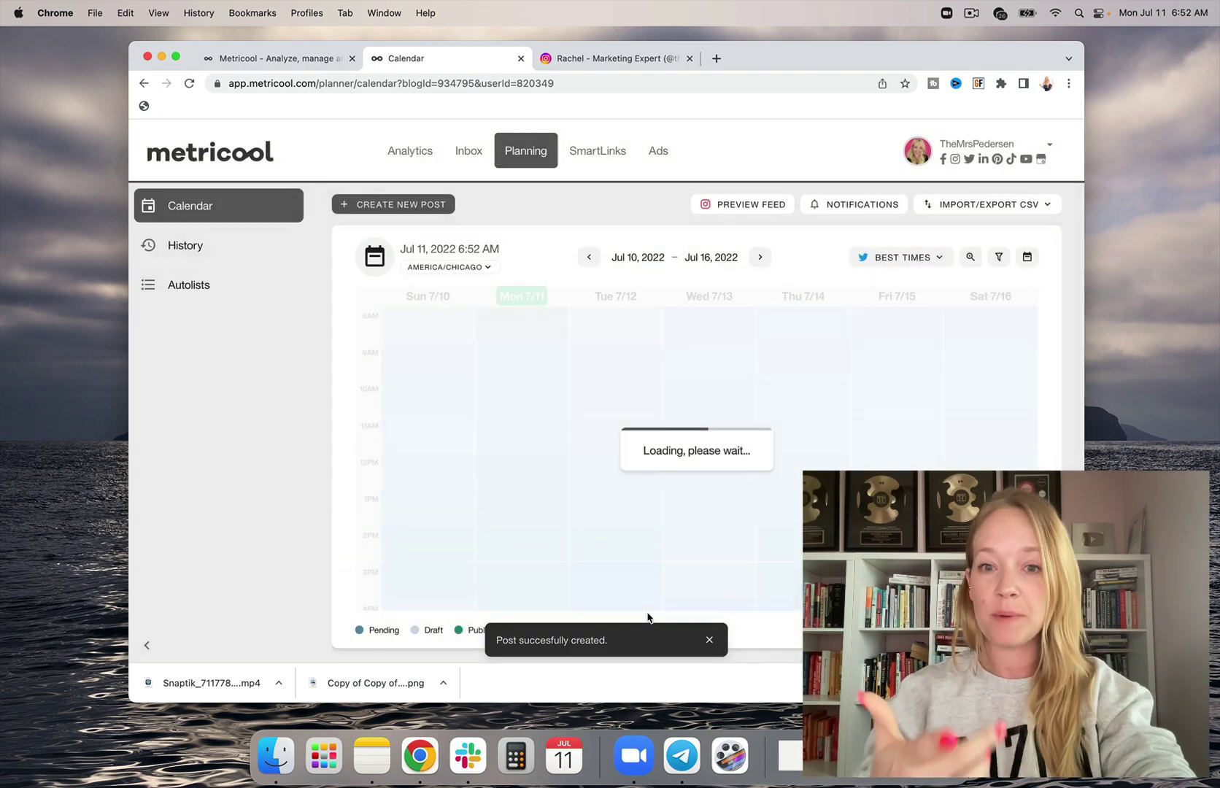
Step: Discard an empty new post, then reload the Instagram profile to check for the Reel
{"action": "scroll", "coordinate": [577, 365], "scroll_direction": "up", "scroll_amount": 2}
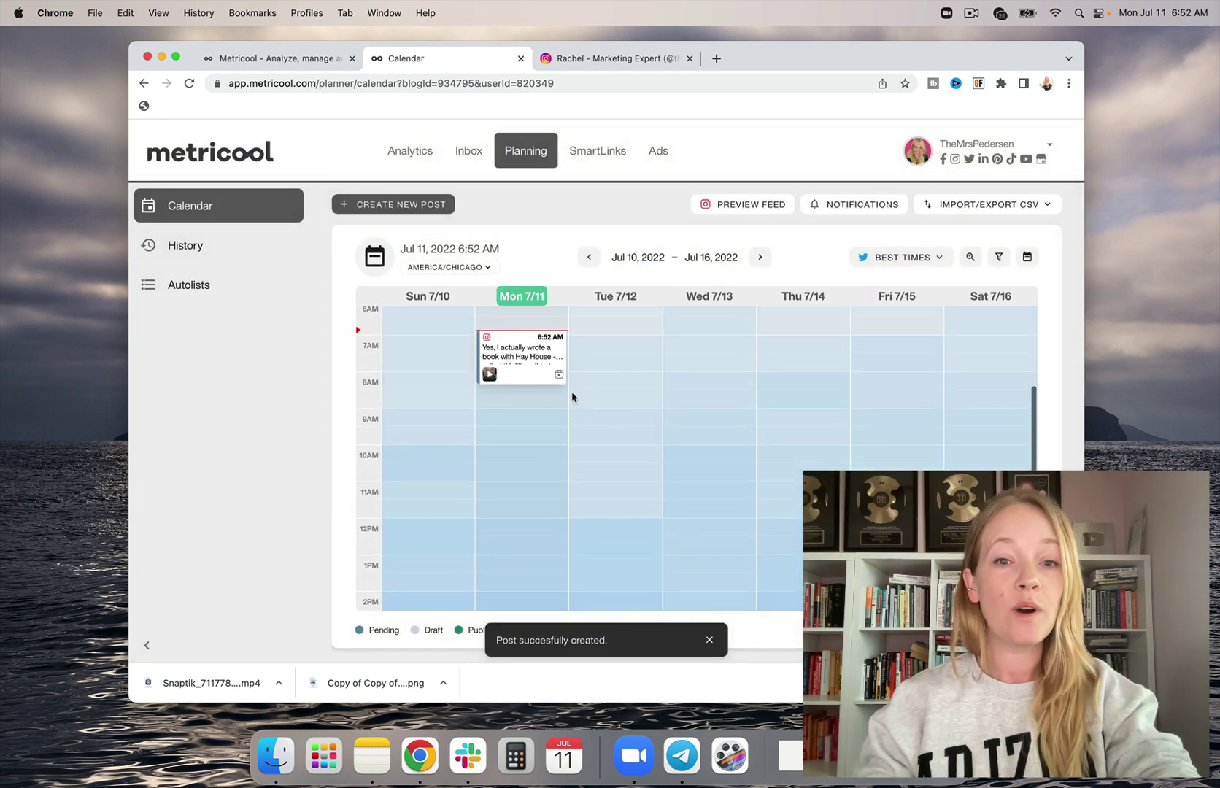
{"action": "mouse_move", "coordinate": [489, 332]}
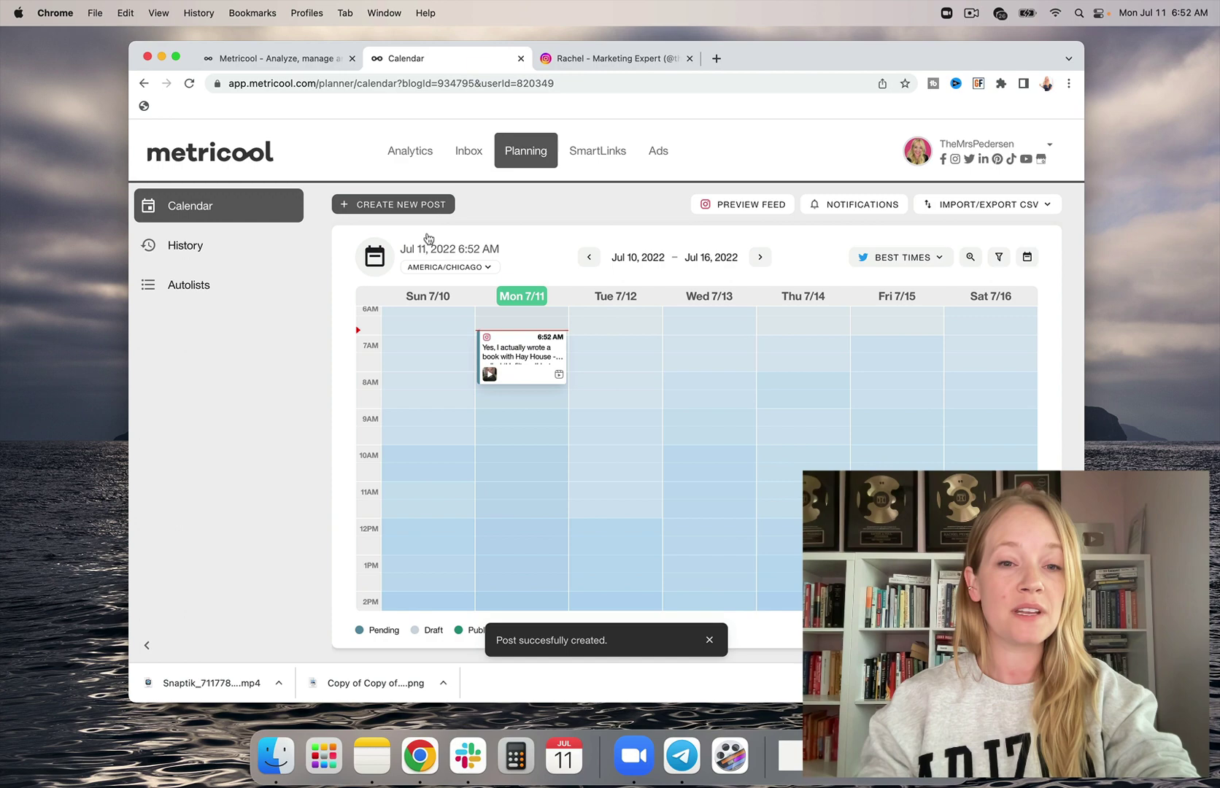
{"action": "left_click", "coordinate": [409, 204]}
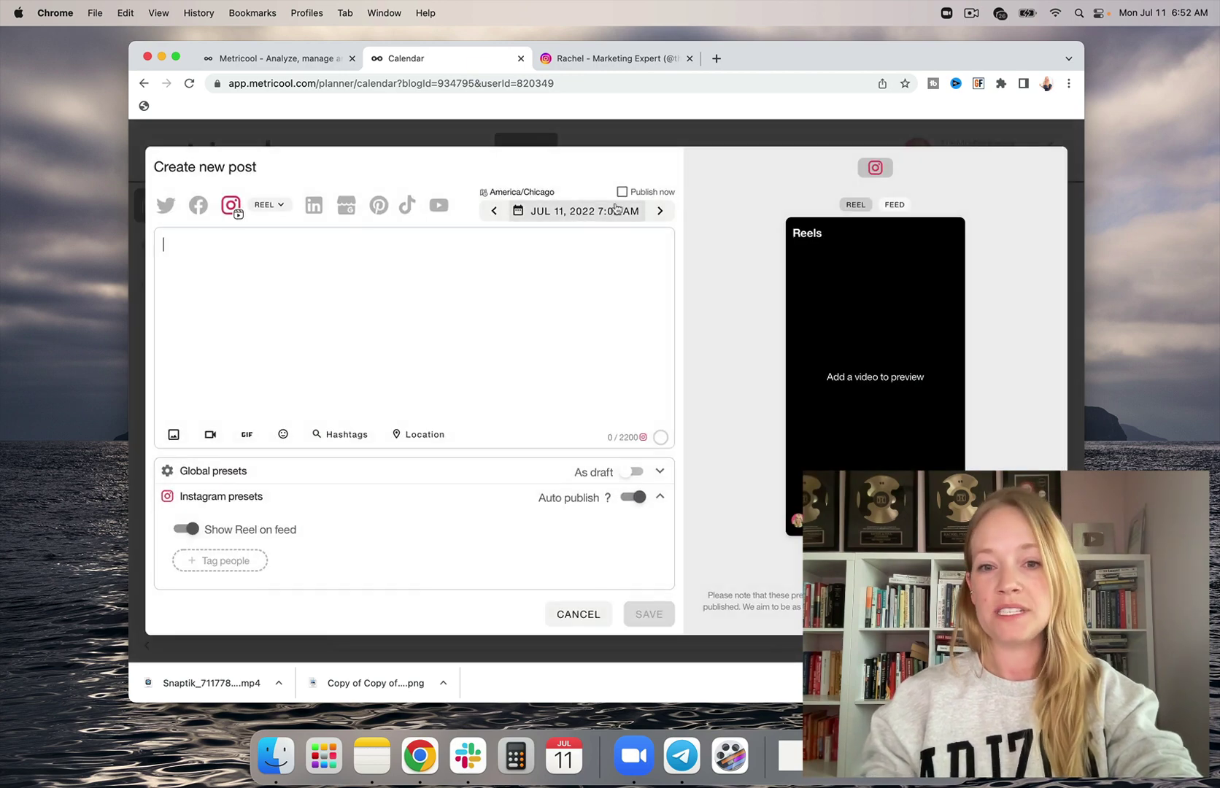
{"action": "left_click", "coordinate": [612, 213]}
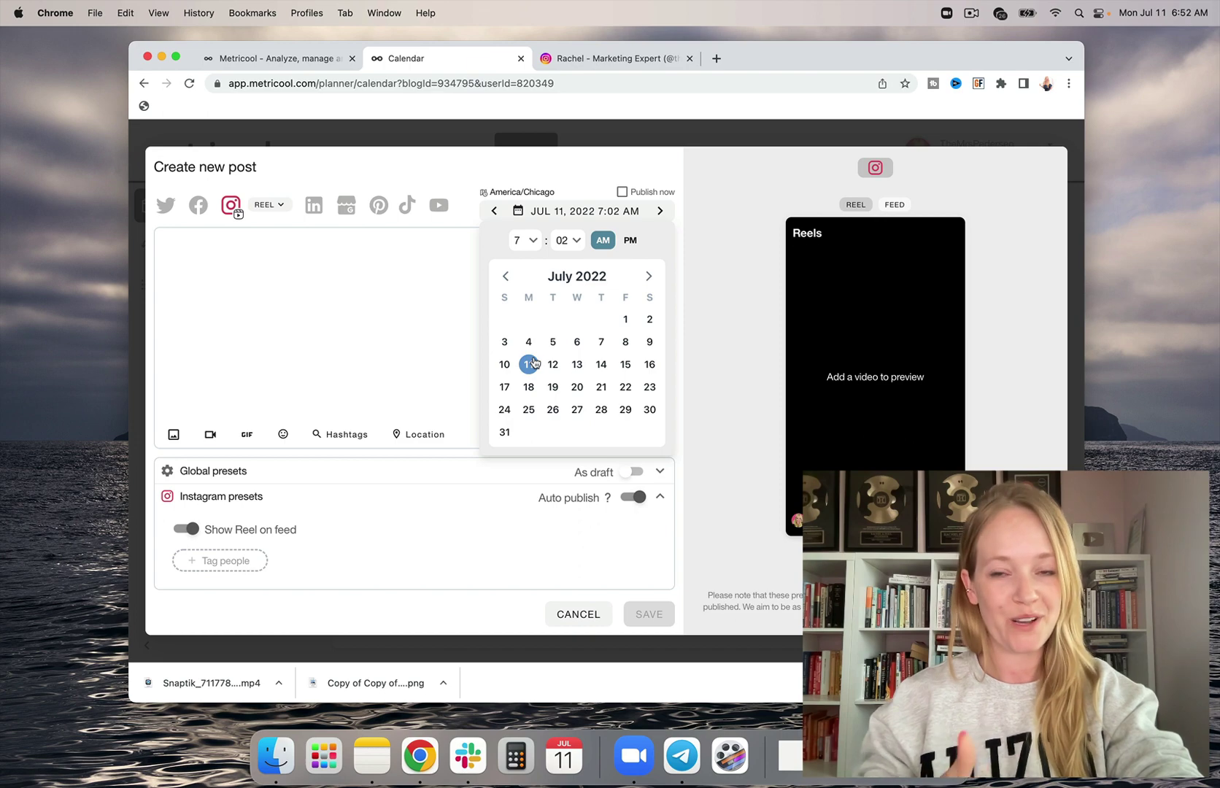
{"action": "left_click", "coordinate": [577, 624]}
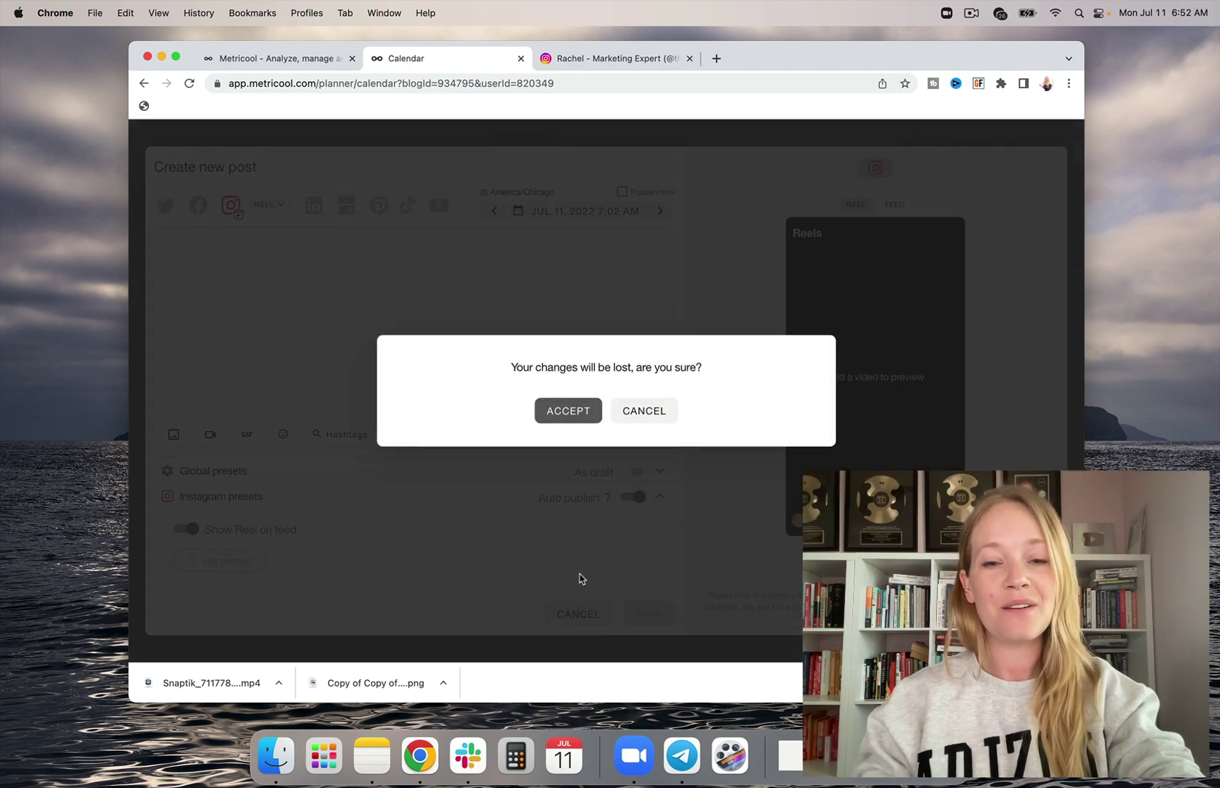
{"action": "left_click", "coordinate": [582, 412]}
{"action": "left_click", "coordinate": [586, 59]}
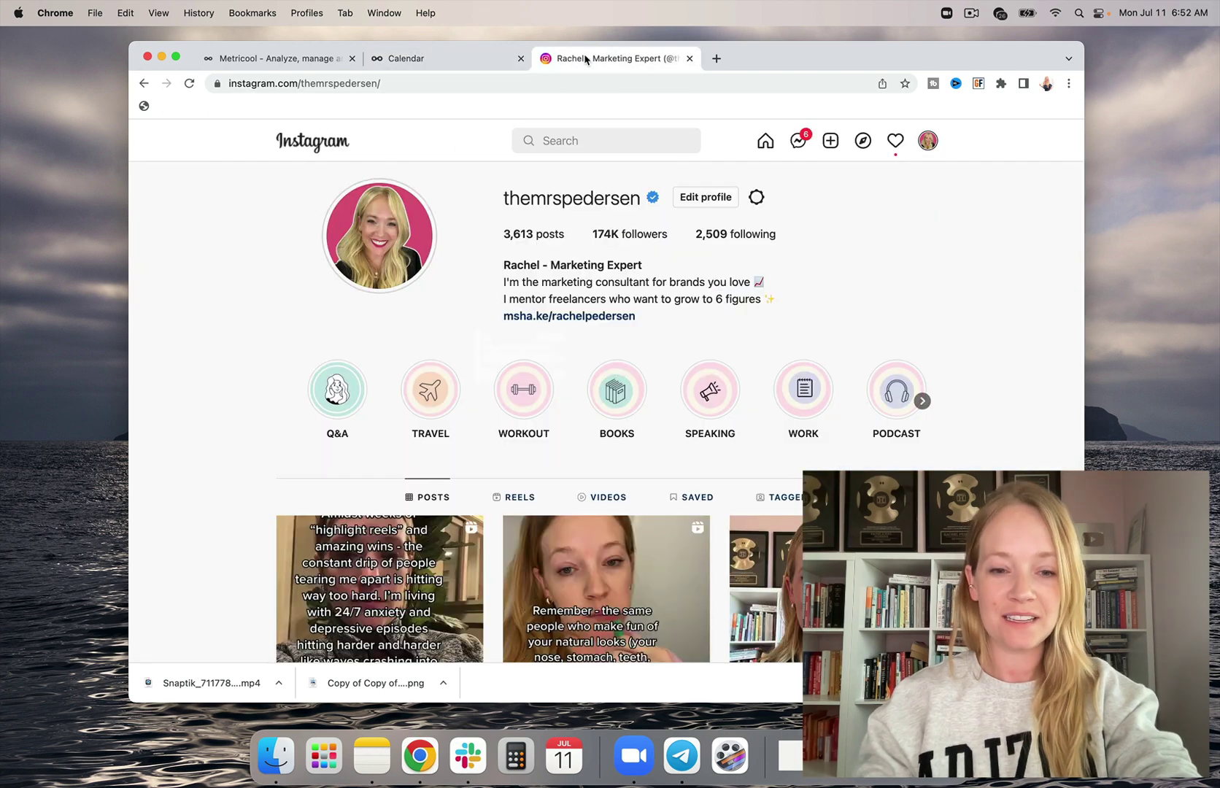
{"action": "key", "text": "cmd+r"}
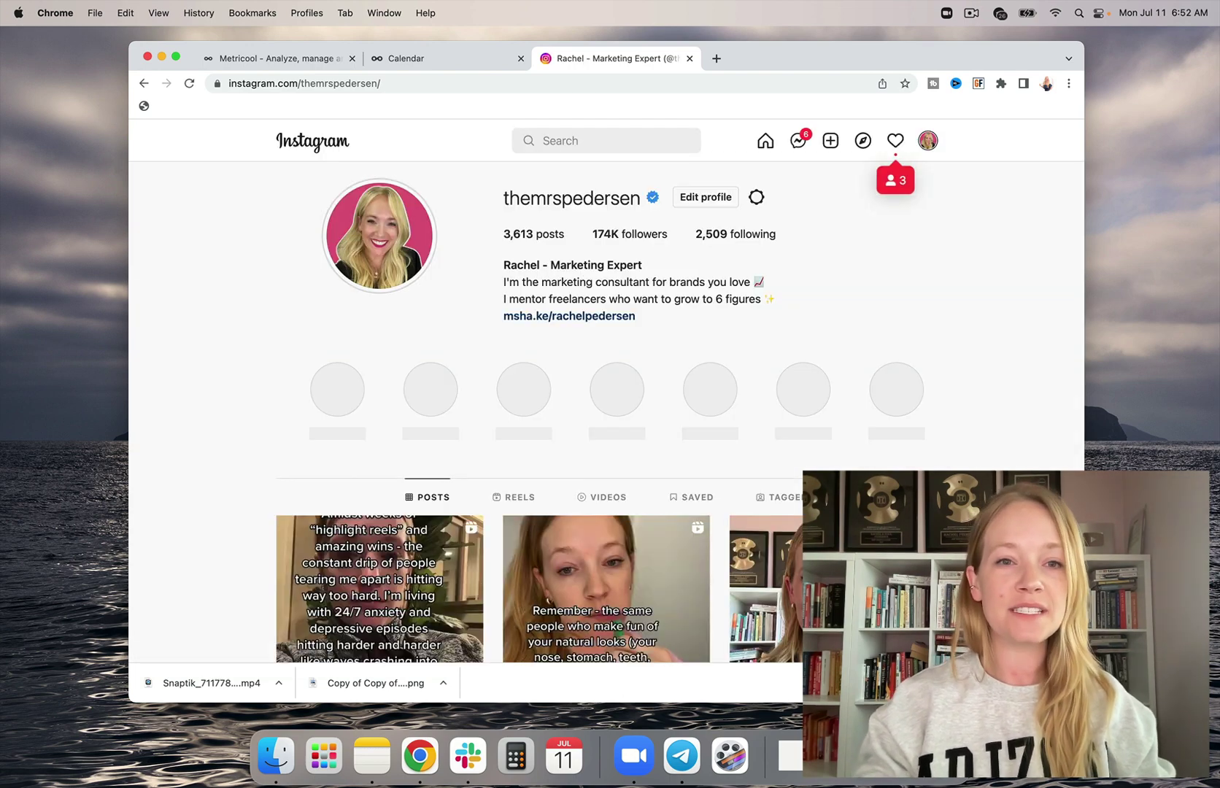
{"action": "left_click", "coordinate": [442, 63]}
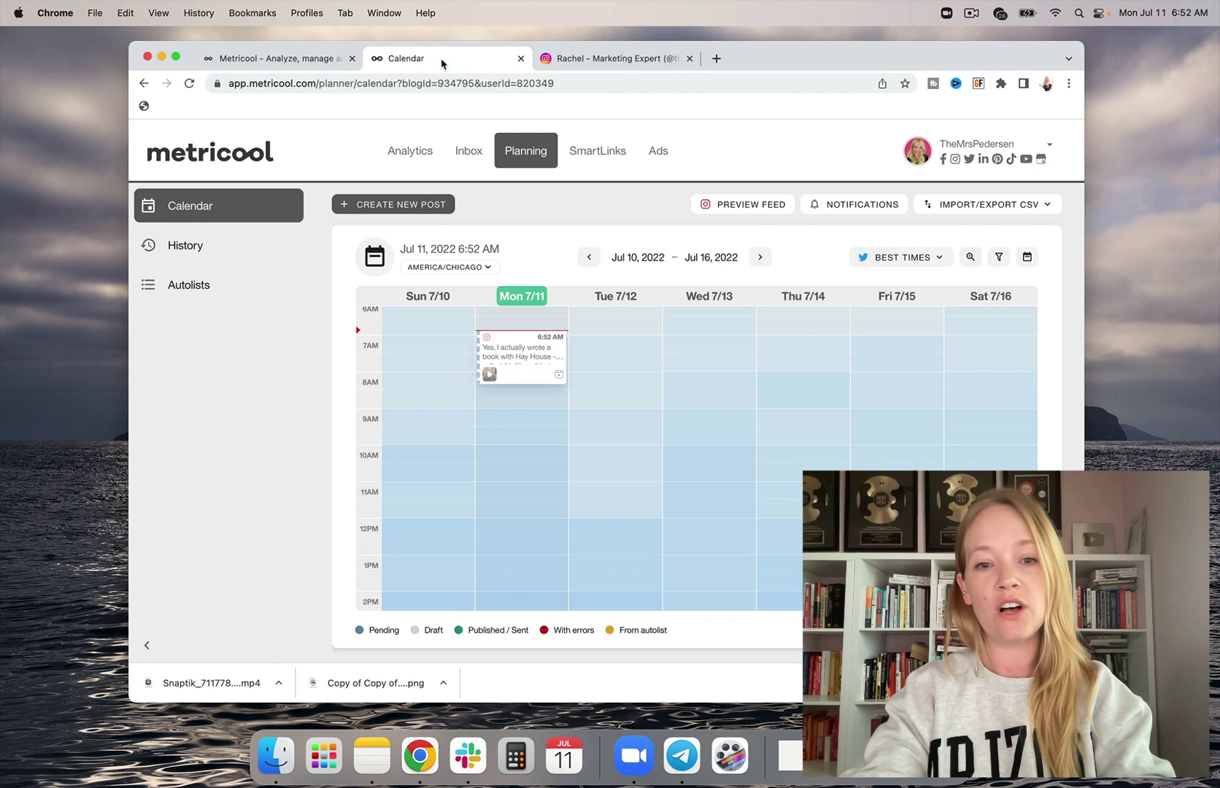